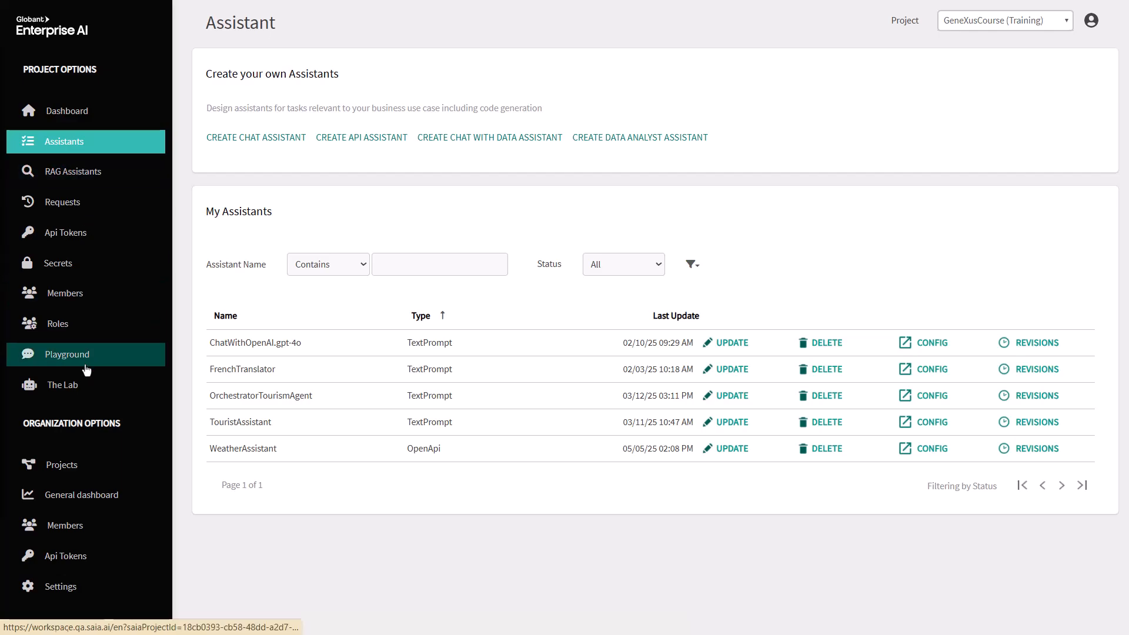
Step: Start a new flow in The Lab named FrenchTrainingDocumentation, described as "Resolves GeneXus and GEAI queries and translates their response into French."
left_click(89, 390)
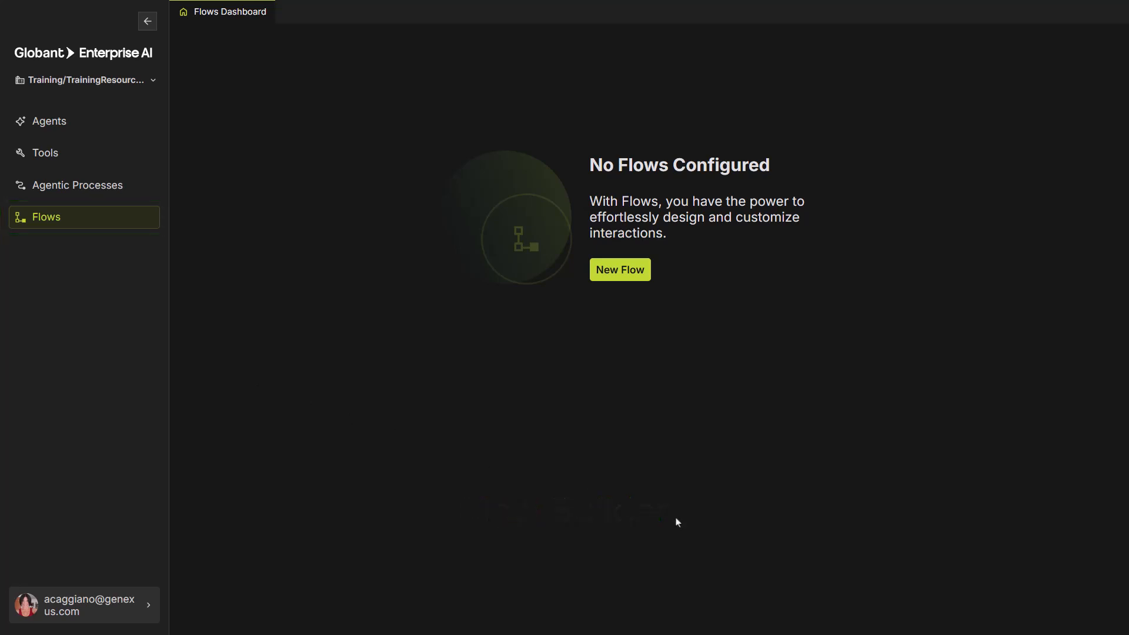
left_click(613, 269)
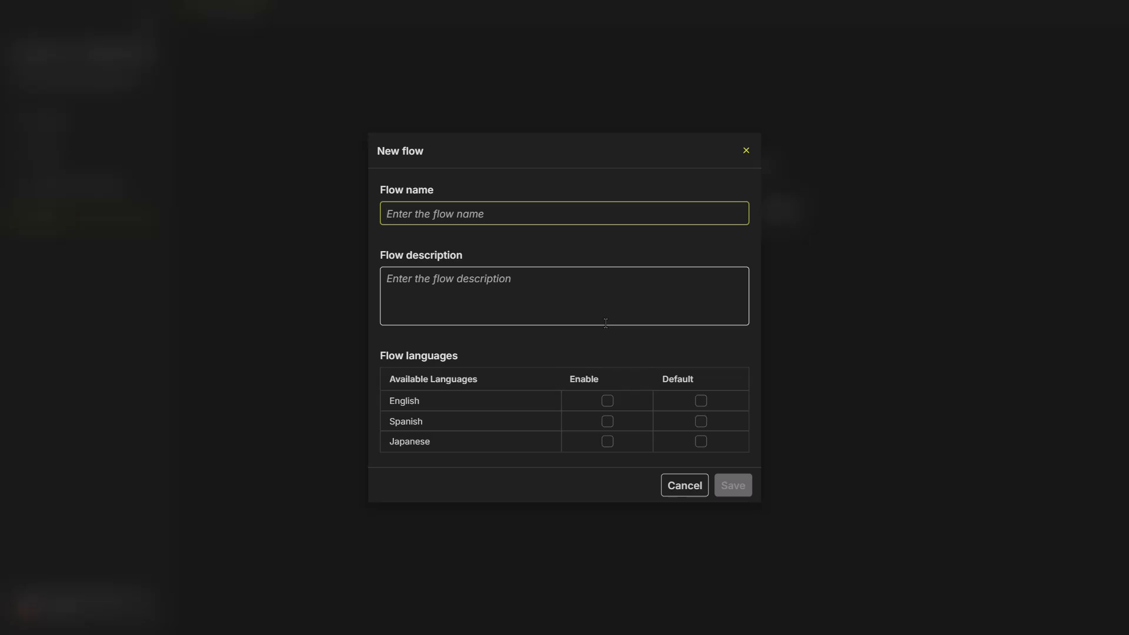
type("FrenchTrainingDocumentation")
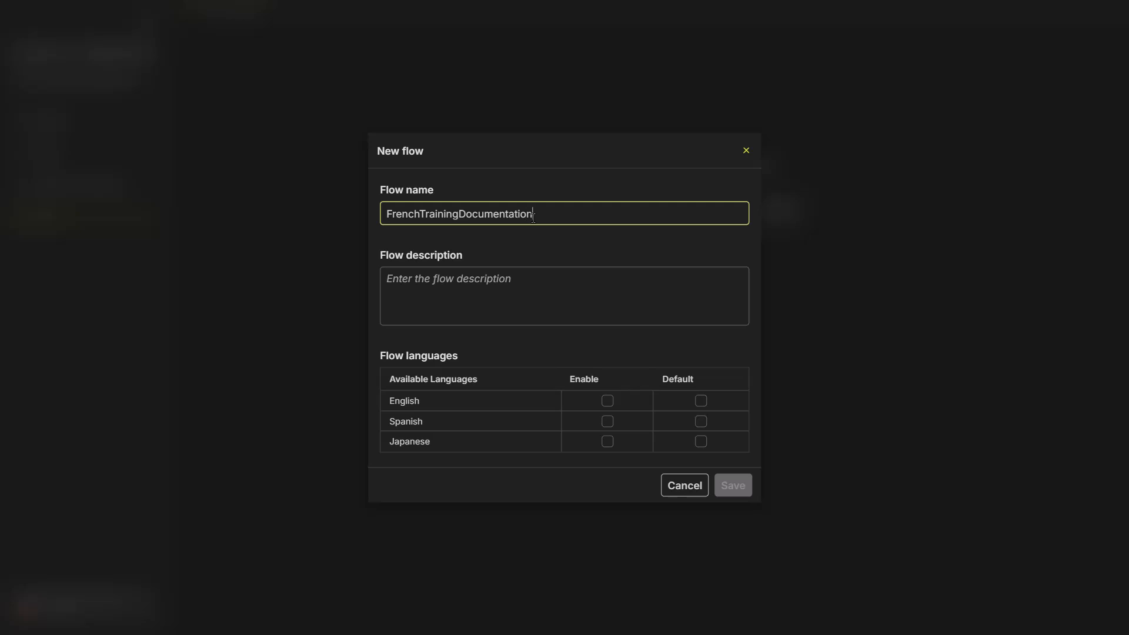
key("Tab")
type("Resolves GeneXus and GEAI queries and translates their response into French.")
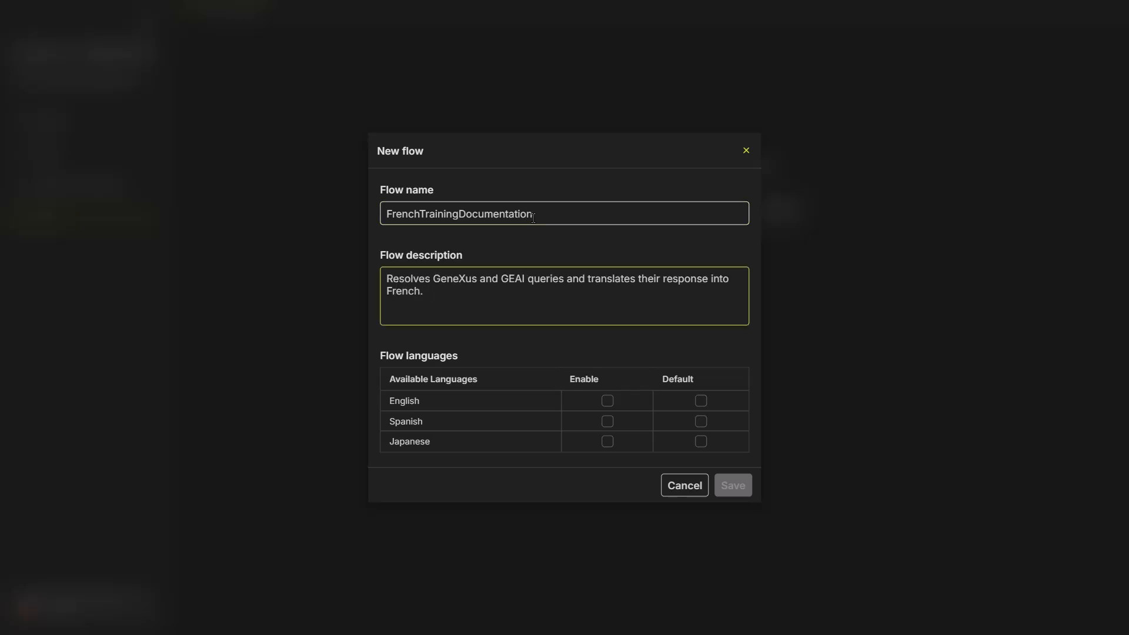
Step: Enable English and Spanish as the languages of the new flow and save it
left_click(609, 406)
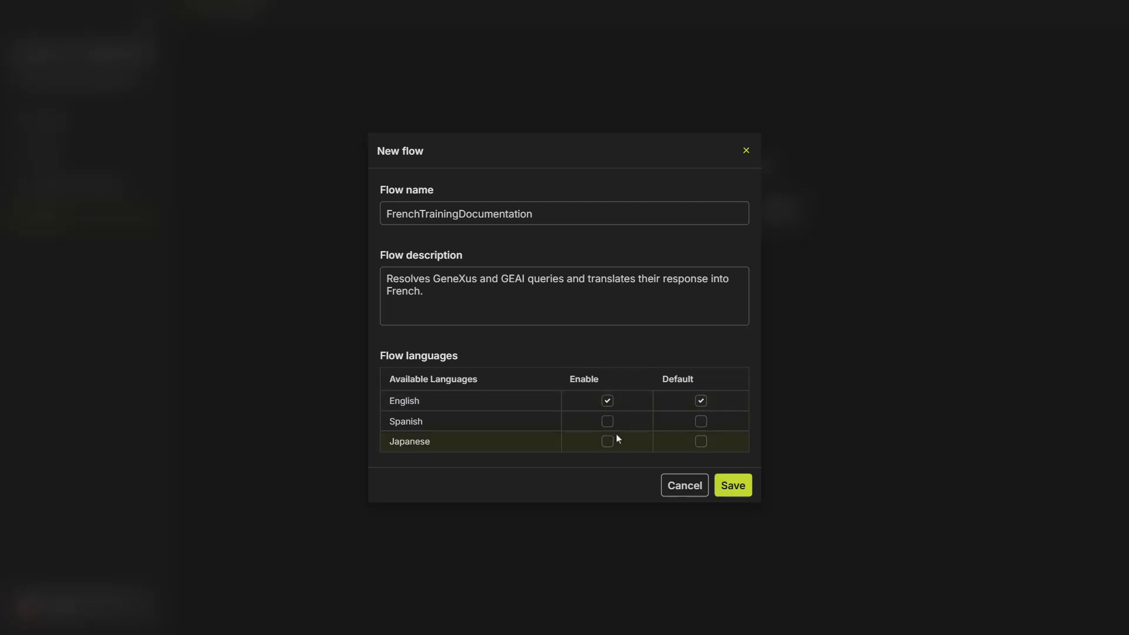
left_click(608, 422)
left_click(737, 488)
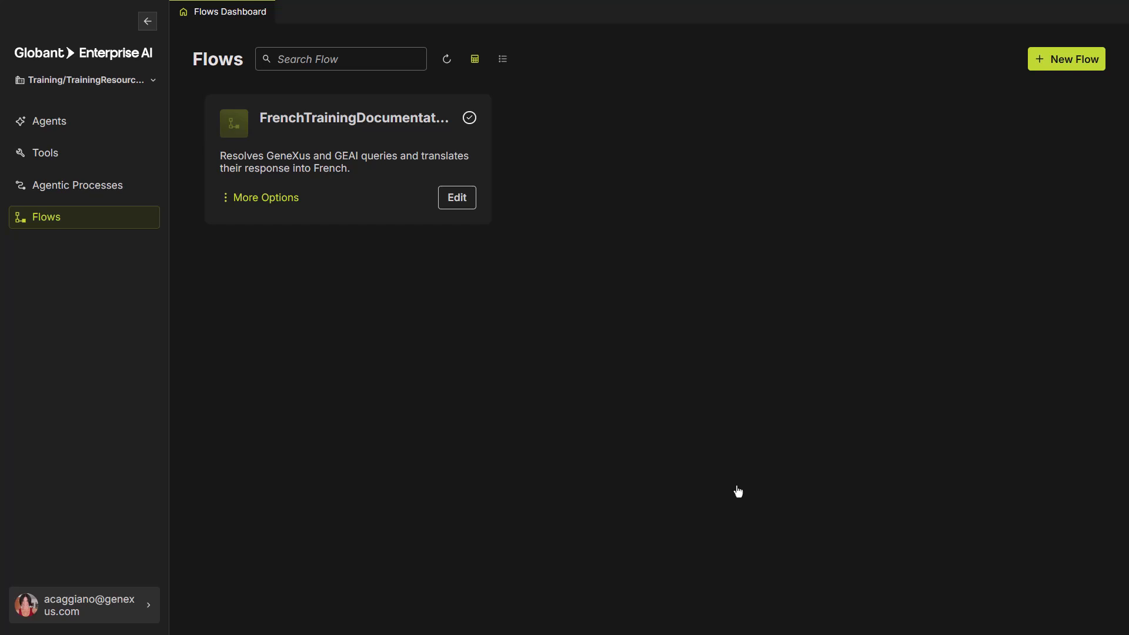
Step: Open the FrenchTrainingDocumentation flow for editing and view the options of its protected Start flow
left_click(454, 198)
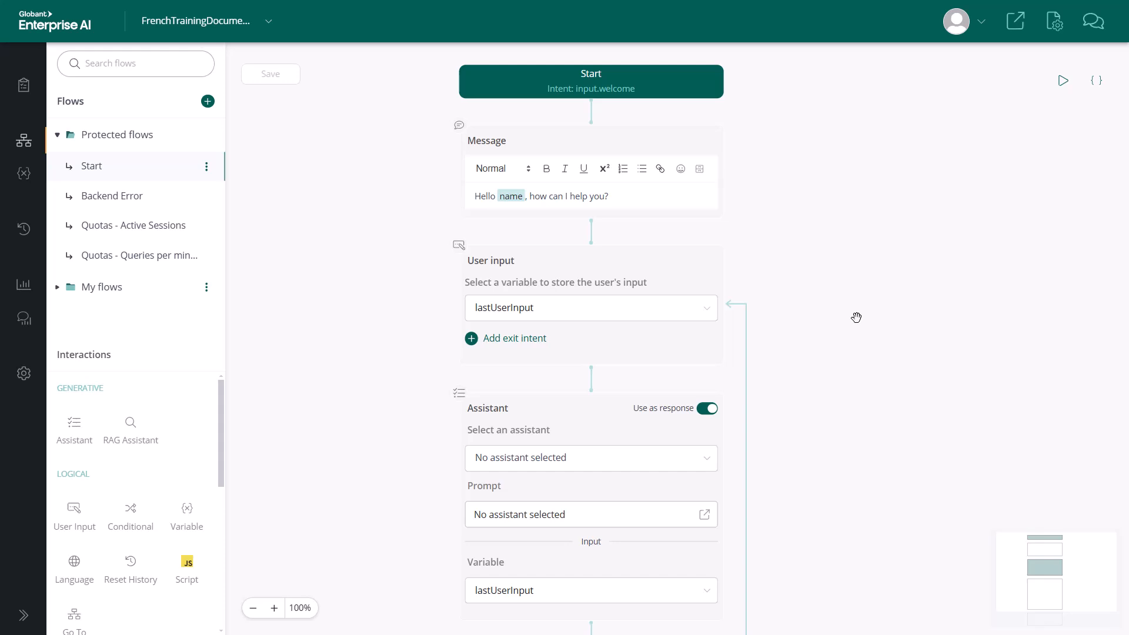
left_click(206, 168)
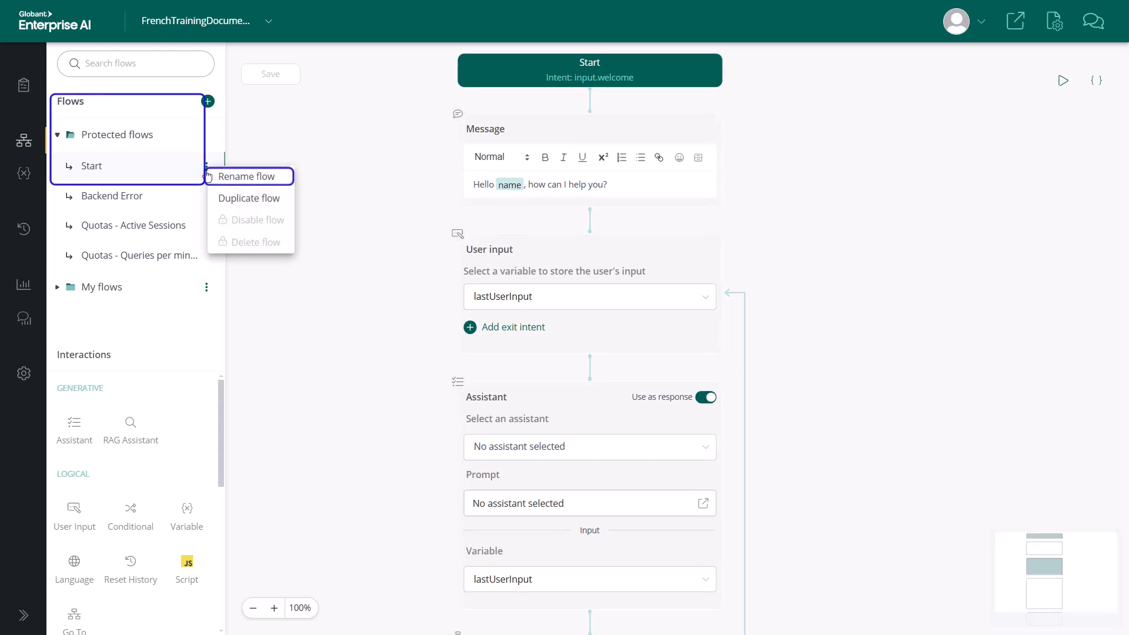
left_click(311, 368)
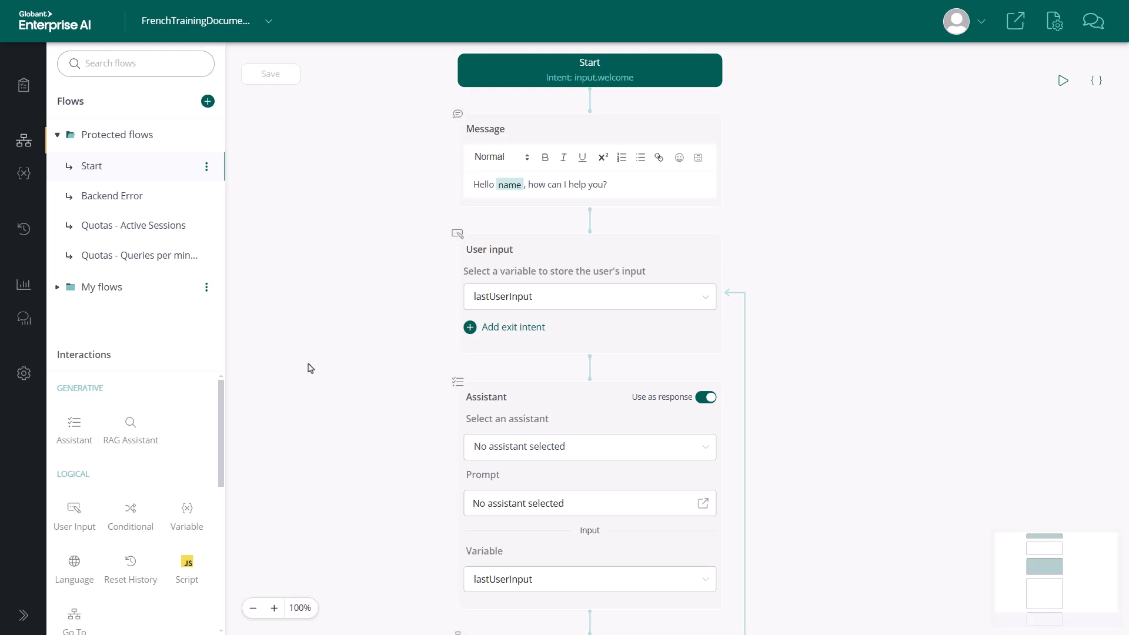
Step: Make the whole greeting in the Start flow's Message interaction bold, after viewing the available heading styles
left_click(497, 160)
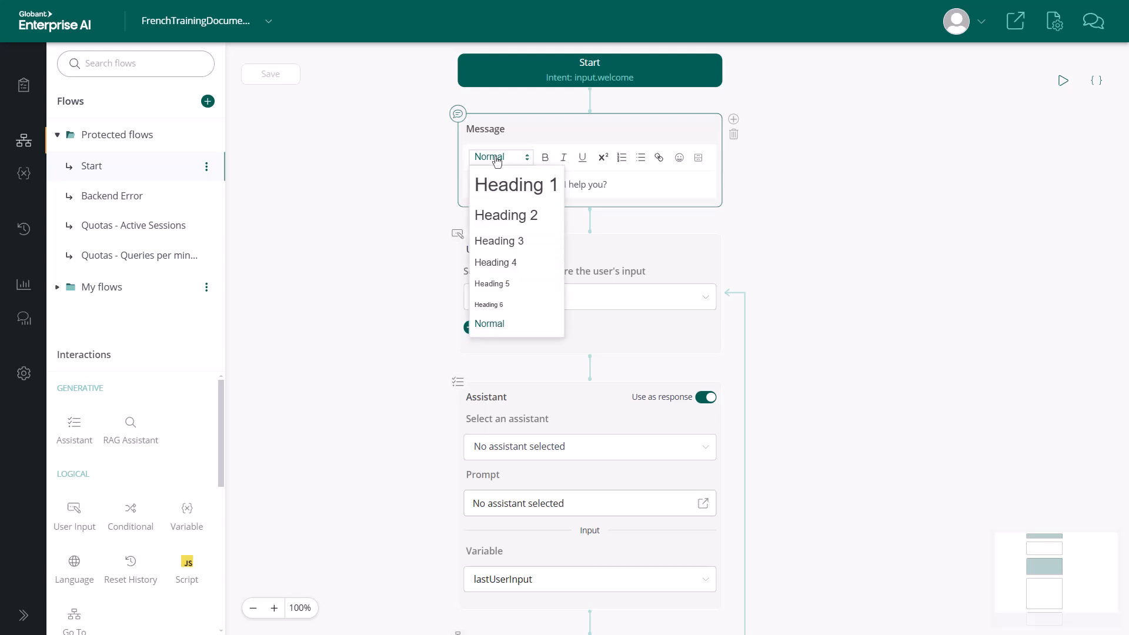
left_click(633, 182)
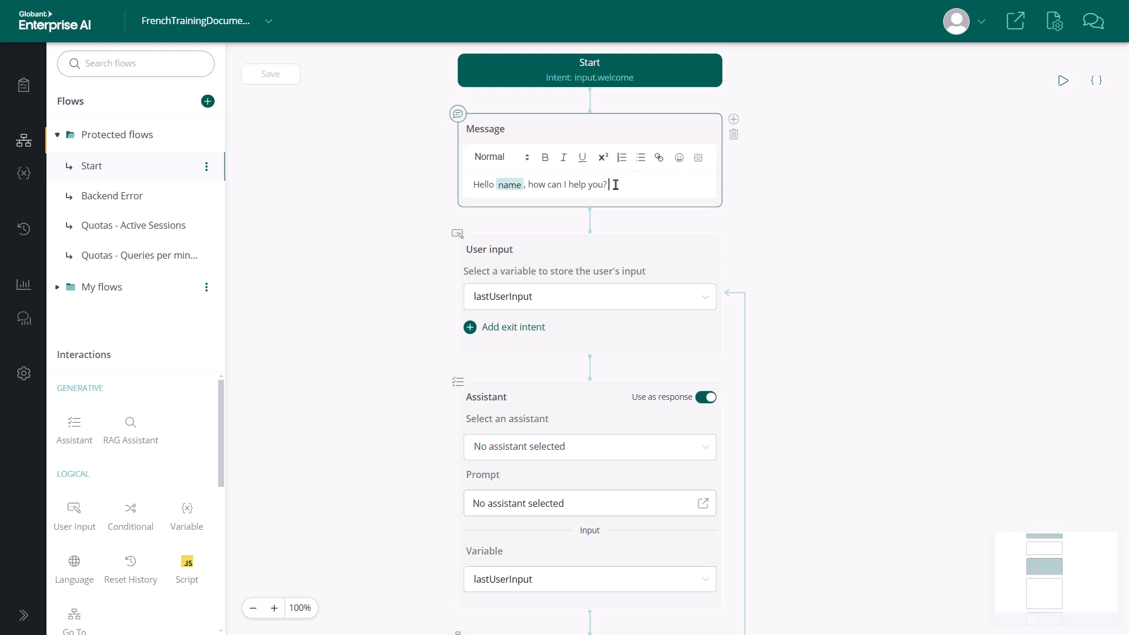
left_click_drag(616, 184, 465, 187)
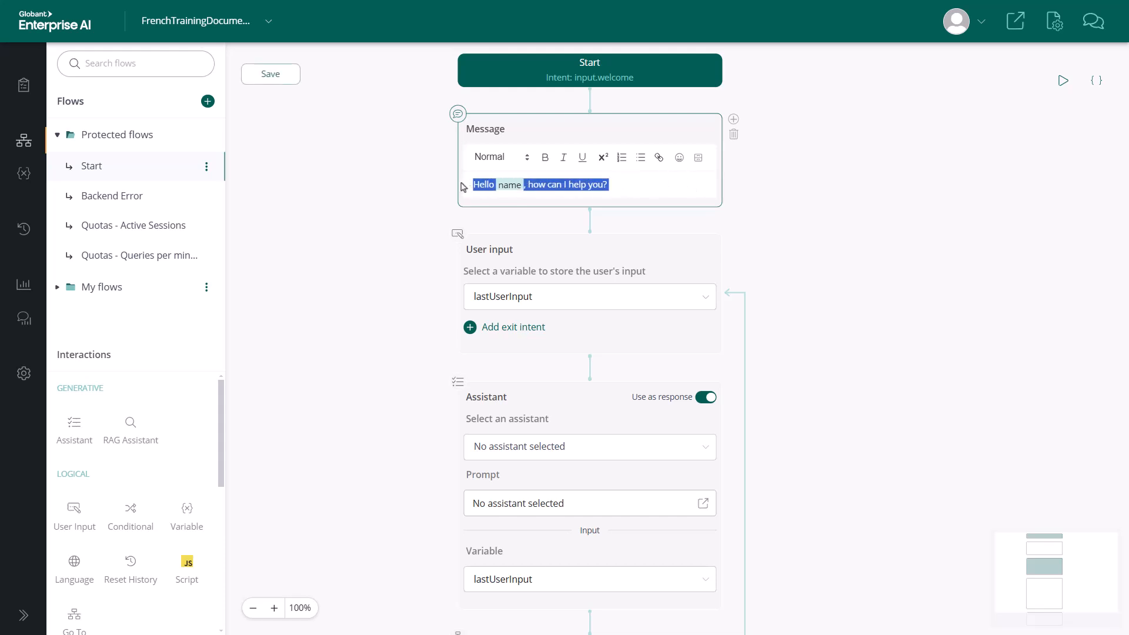
left_click(545, 157)
Step: Add a smiling emoji at the end of the greeting message and view the variables that can be inserted
left_click(636, 182)
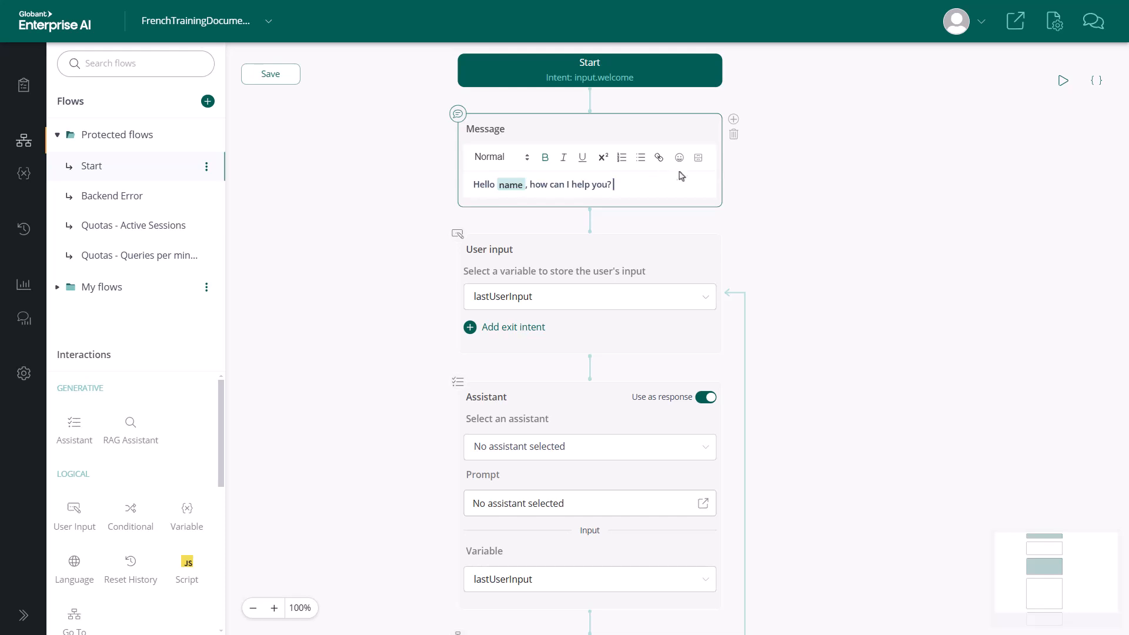
left_click(680, 157)
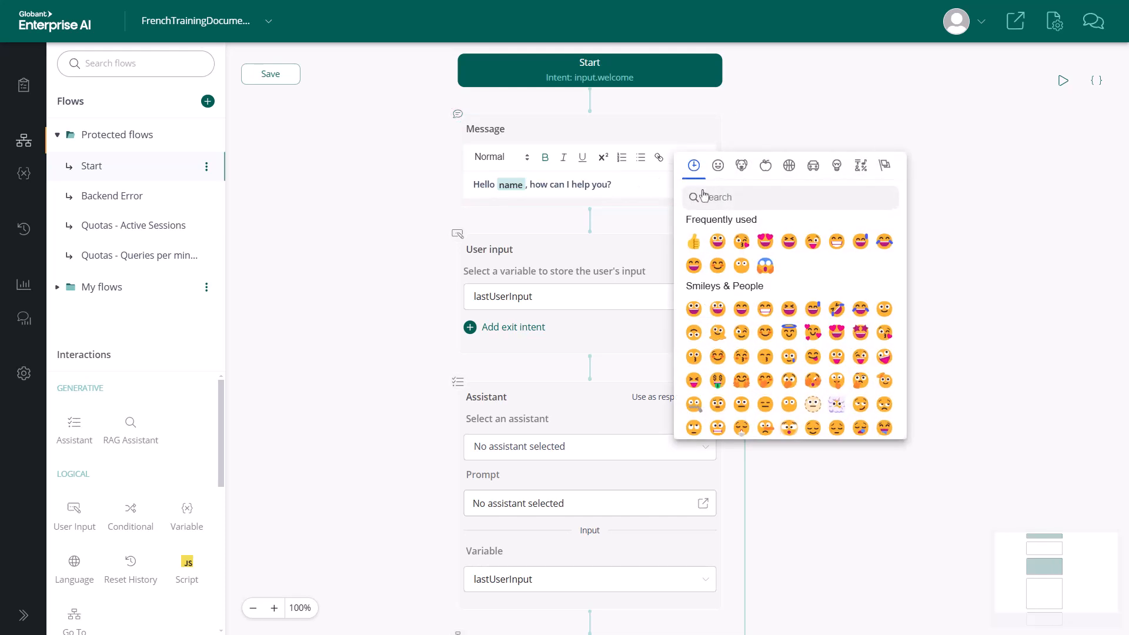
left_click(742, 312)
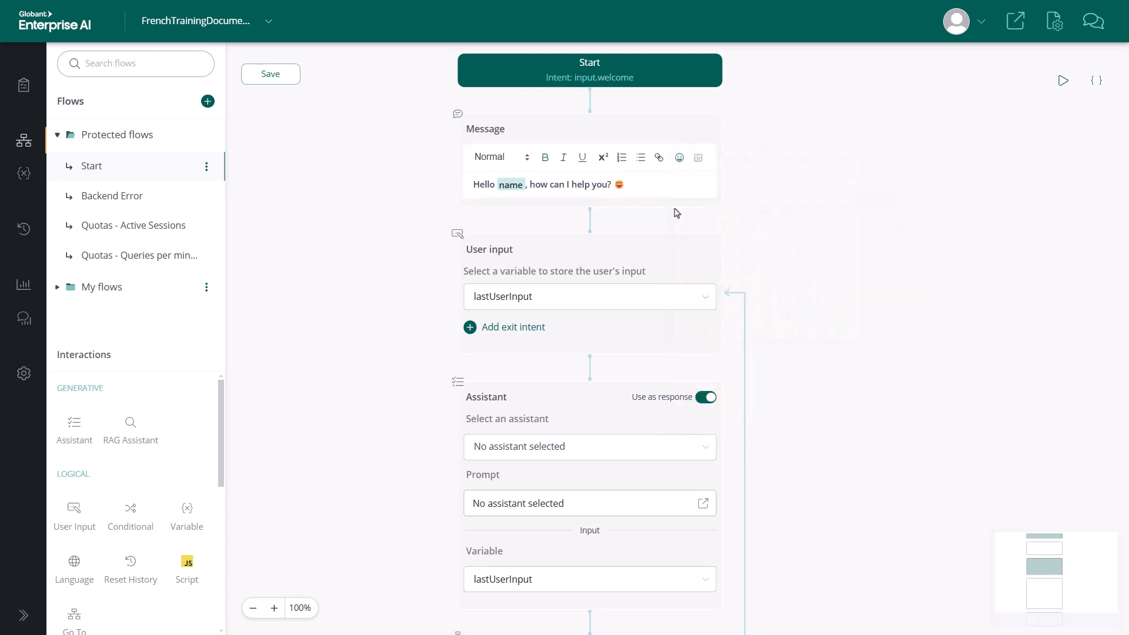
left_click(699, 158)
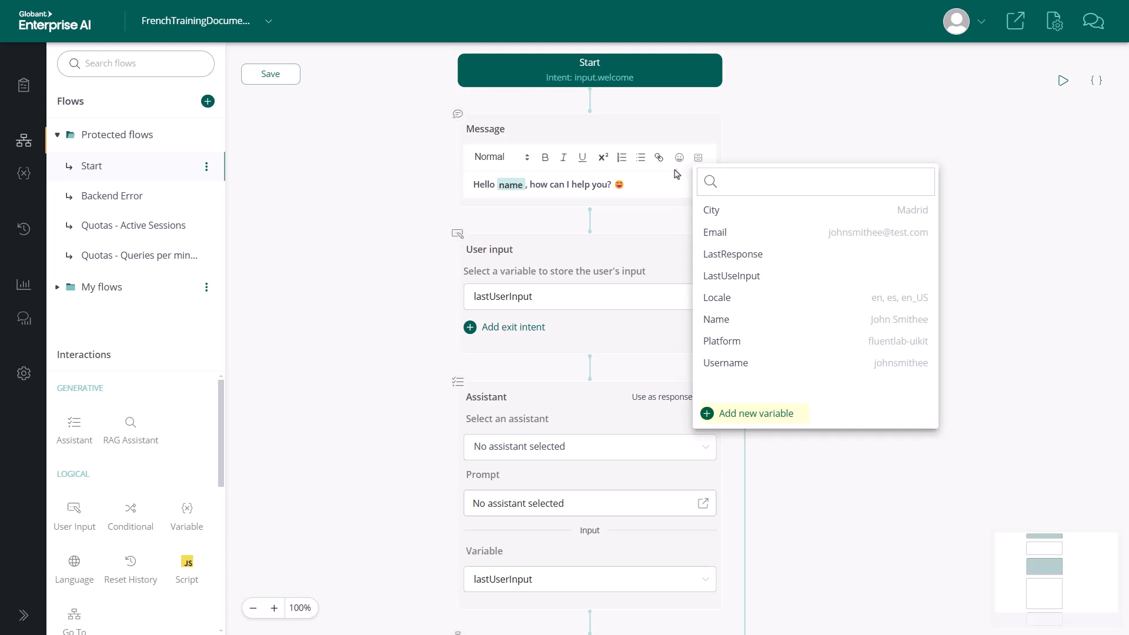
left_click(662, 183)
mouse_move(661, 182)
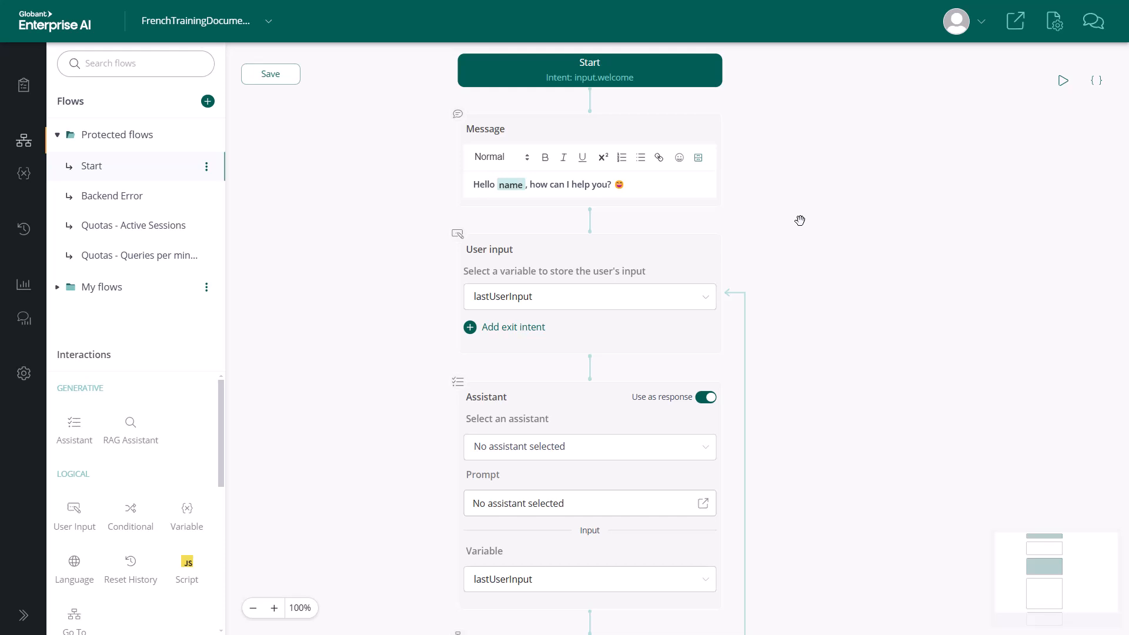
Step: View the assistants that can be chosen for the Assistant interaction without selecting one
left_click(700, 450)
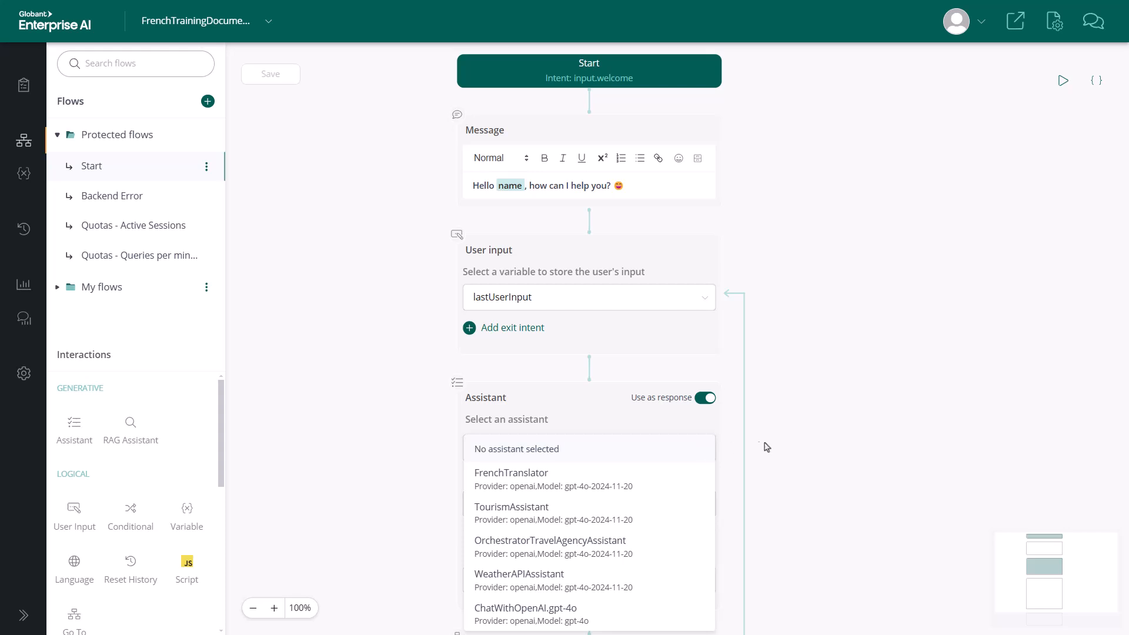
left_click(753, 368)
left_click(768, 505)
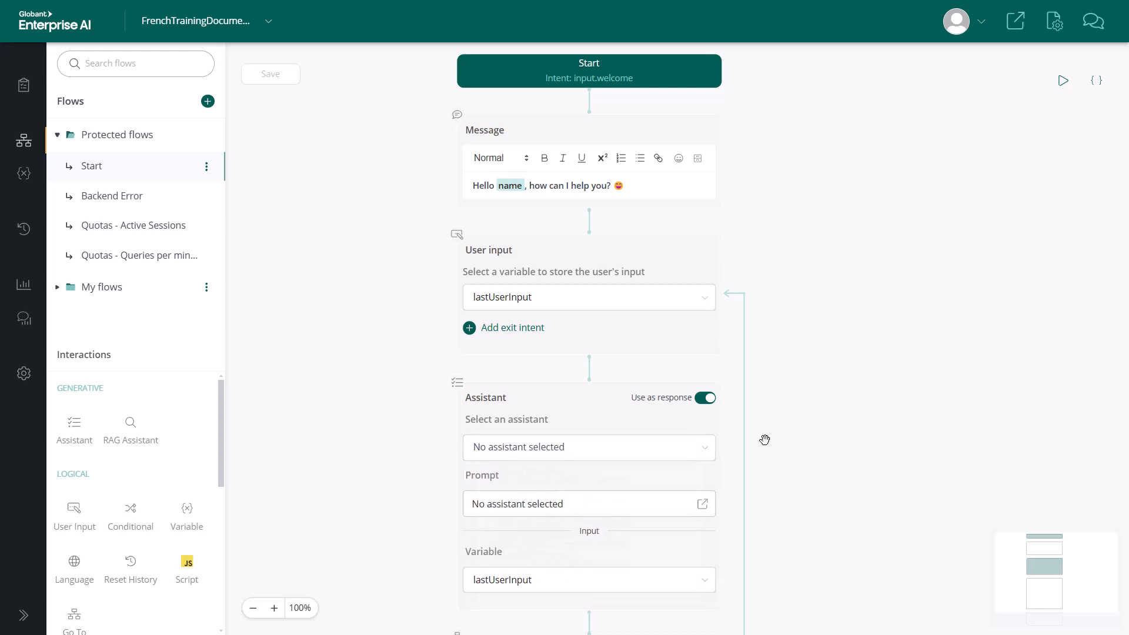
Step: Replace the Assistant interaction below User input with a RAG Assistant interaction that uses ChatWithGXTraining
mouse_move(736, 406)
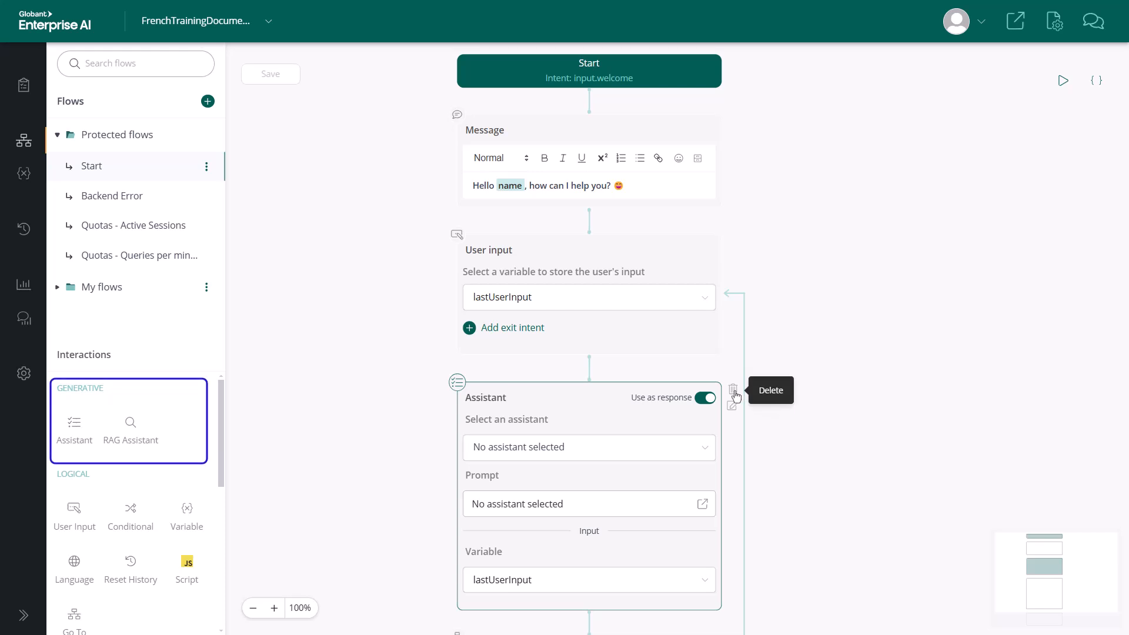
left_click(735, 391)
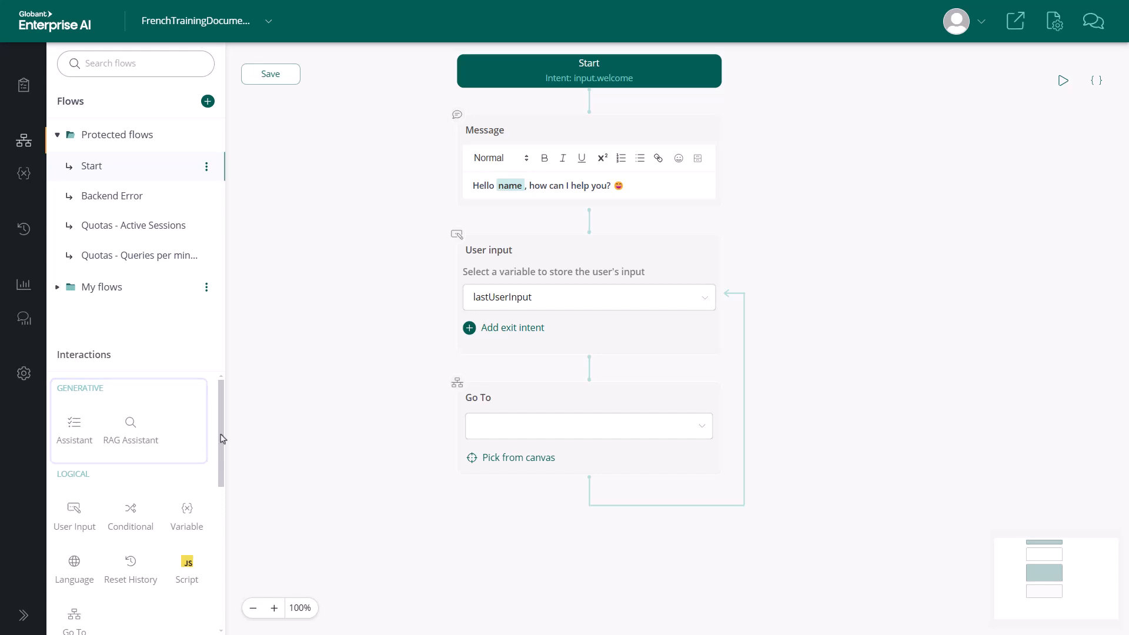
left_click_drag(131, 427, 595, 379)
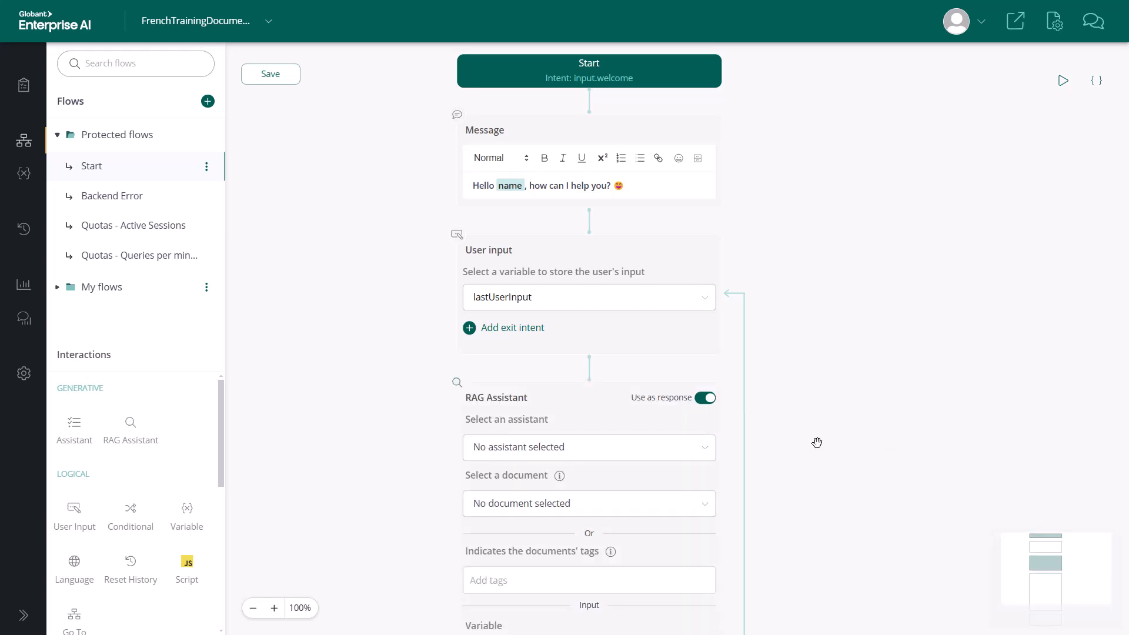
left_click(705, 453)
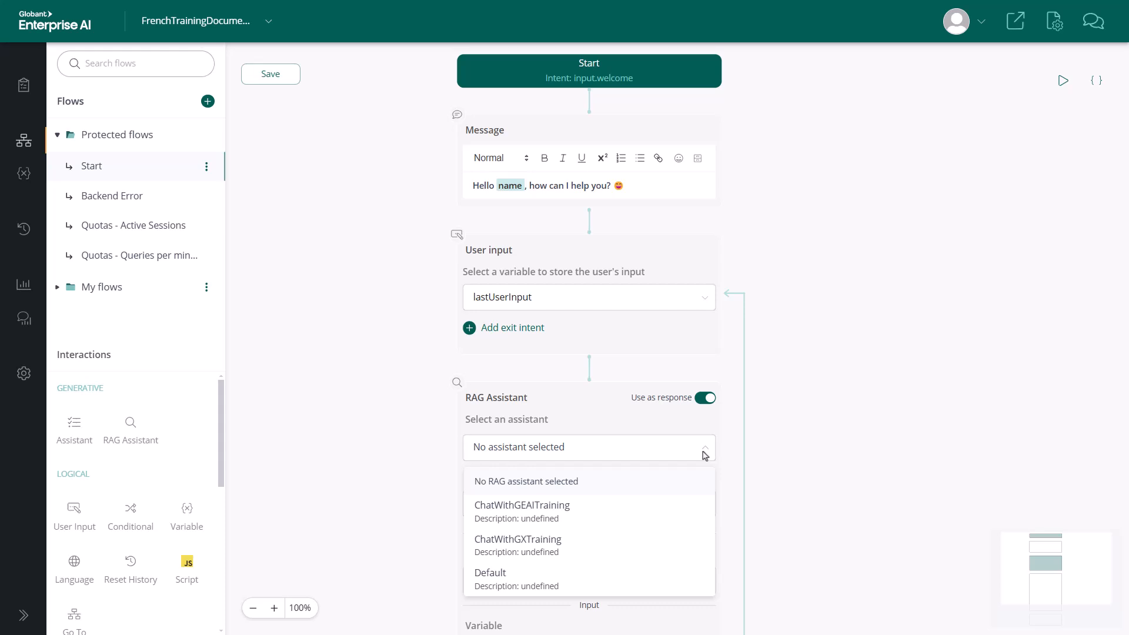
left_click(542, 544)
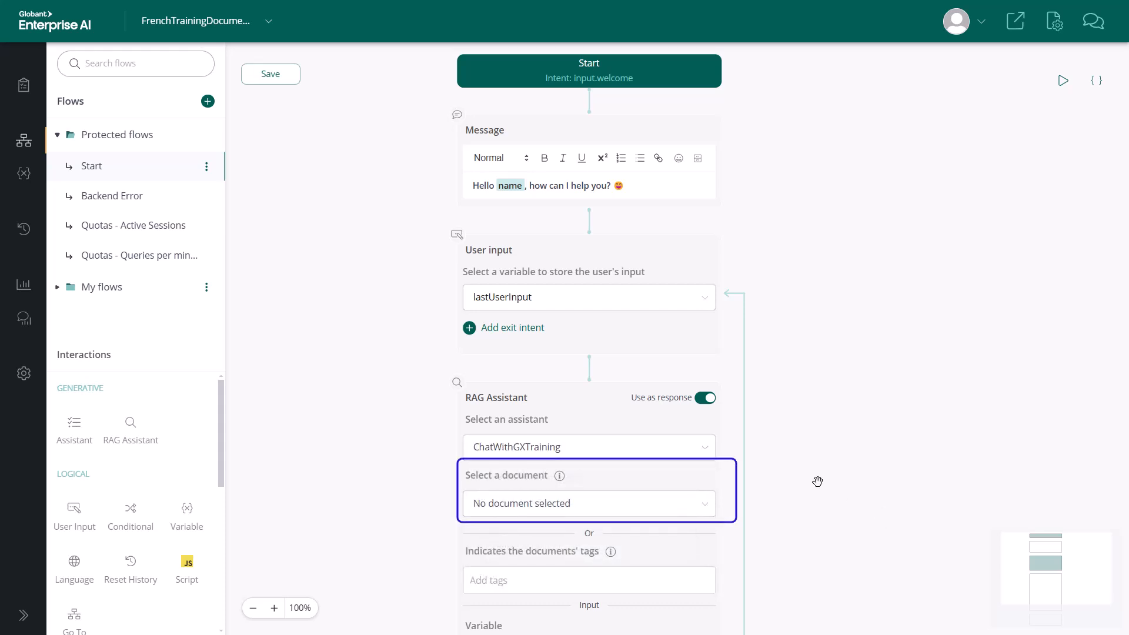
Step: Turn off Use as response for the ChatWithGXTraining RAG Assistant and store its output in the lastResponse variable
scroll(769, 399, "down", 2)
left_click_drag(769, 399, 769, 285)
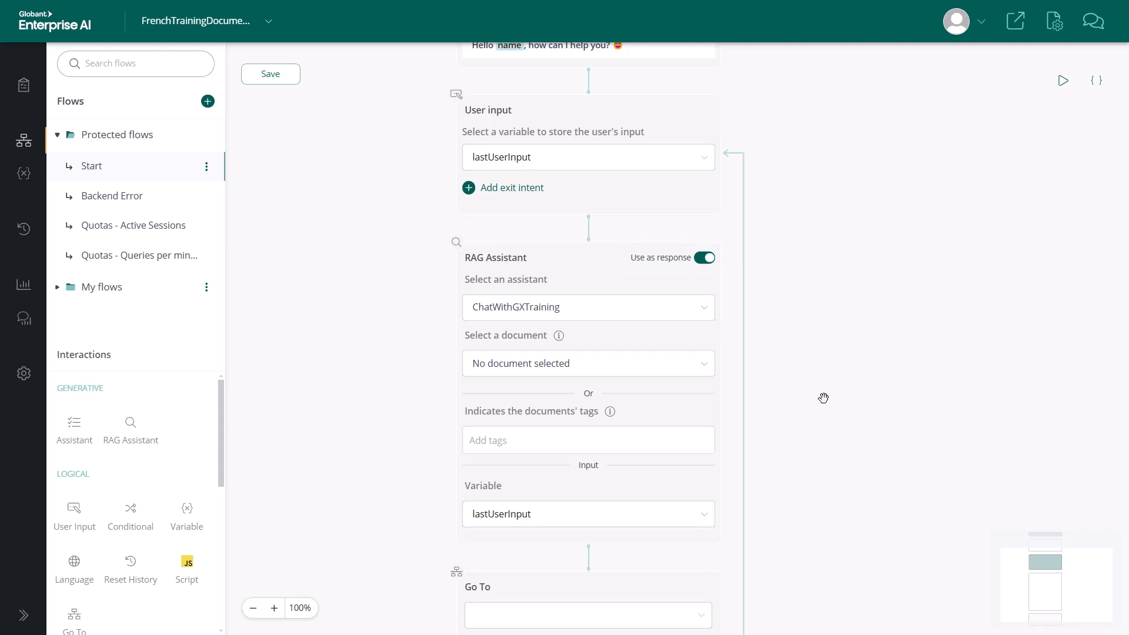
left_click(705, 259)
left_click(705, 259)
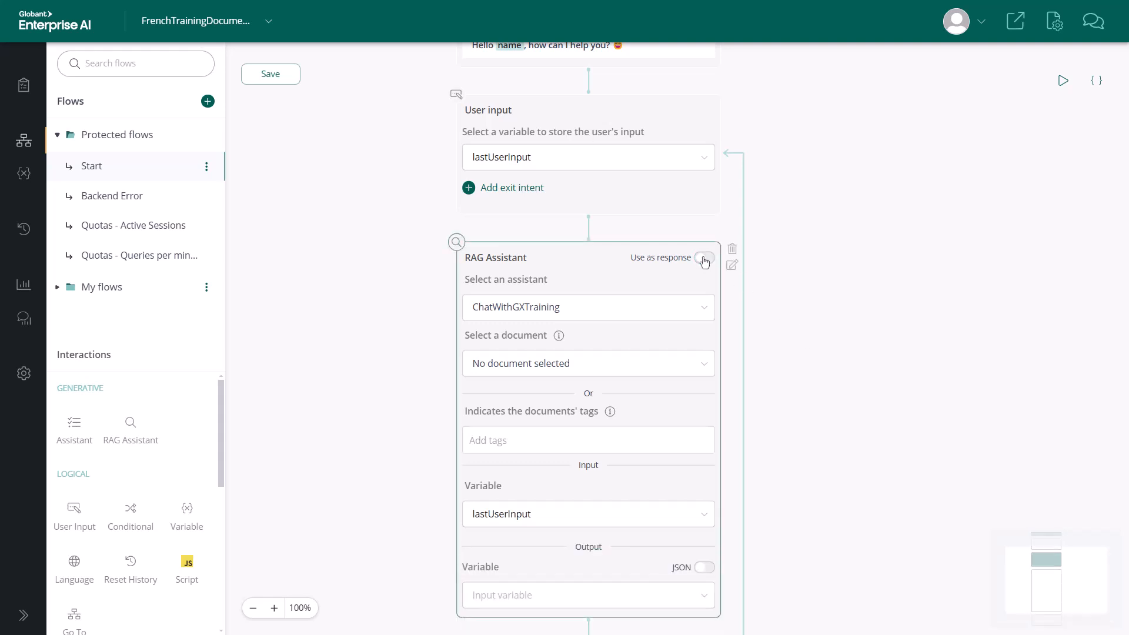
left_click_drag(776, 403, 779, 302)
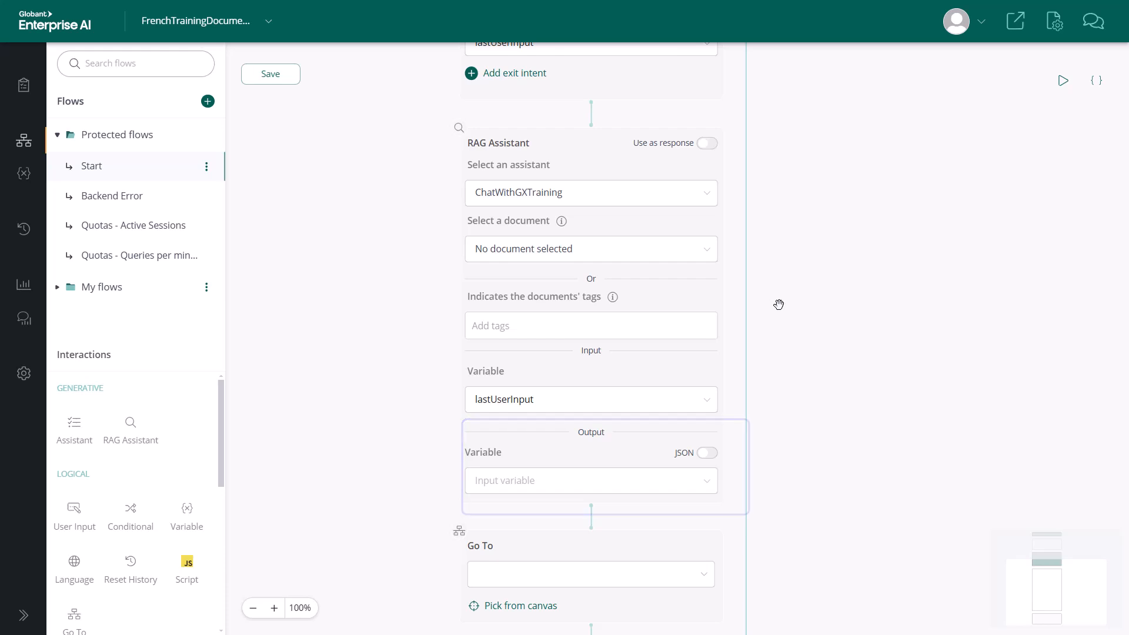
left_click(704, 489)
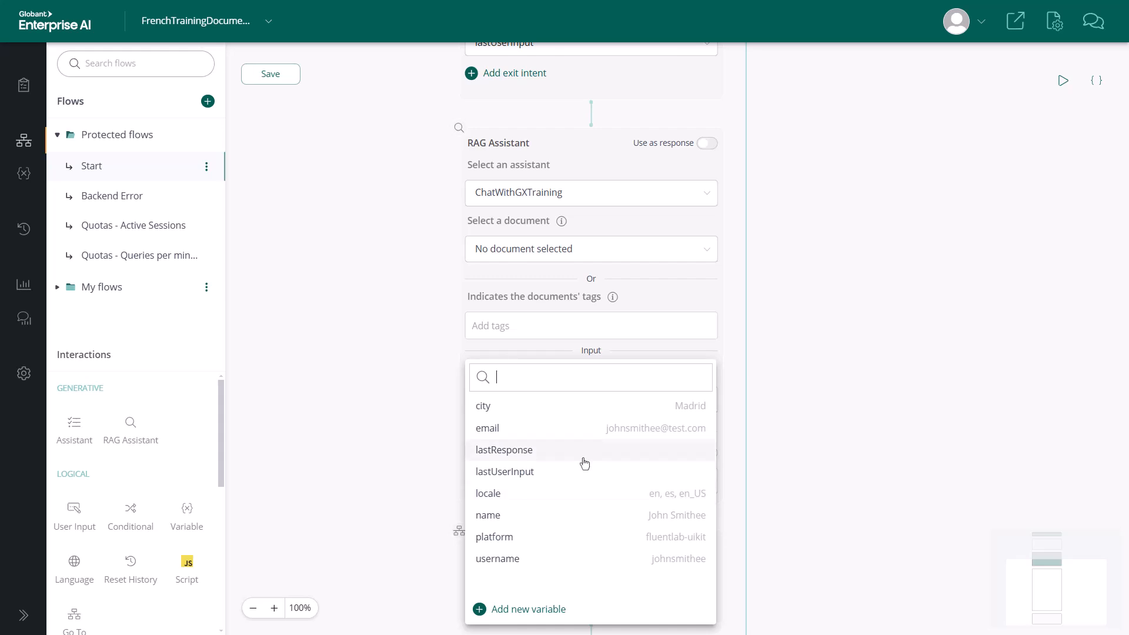
left_click(557, 451)
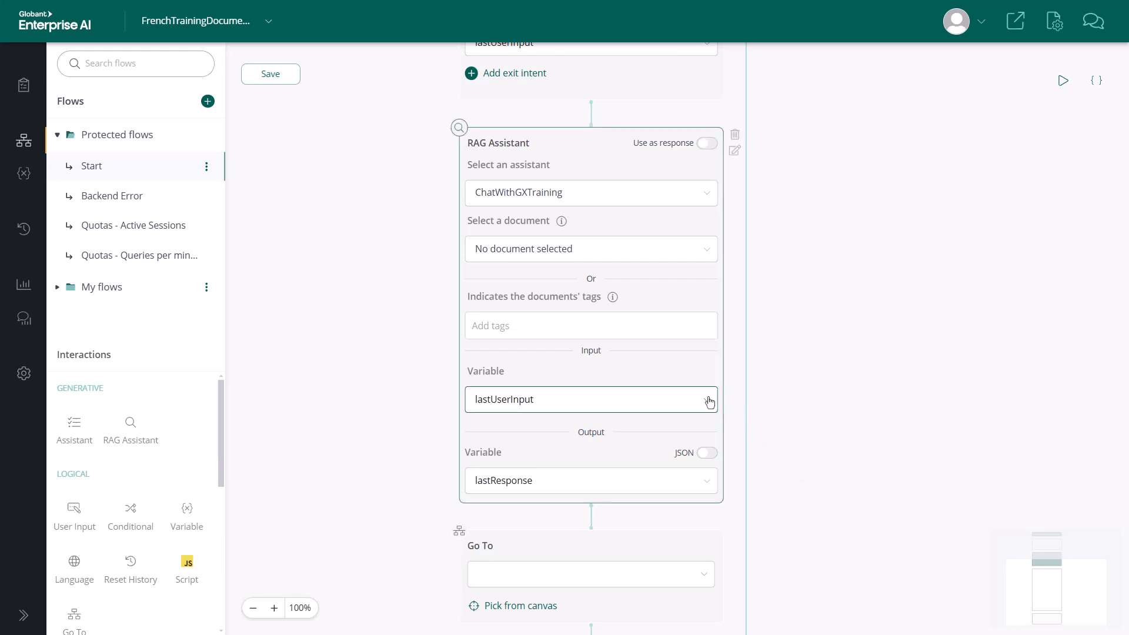
Step: Enable Handle no match in the state configuration of the ChatWithGXTraining RAG Assistant
left_click(735, 154)
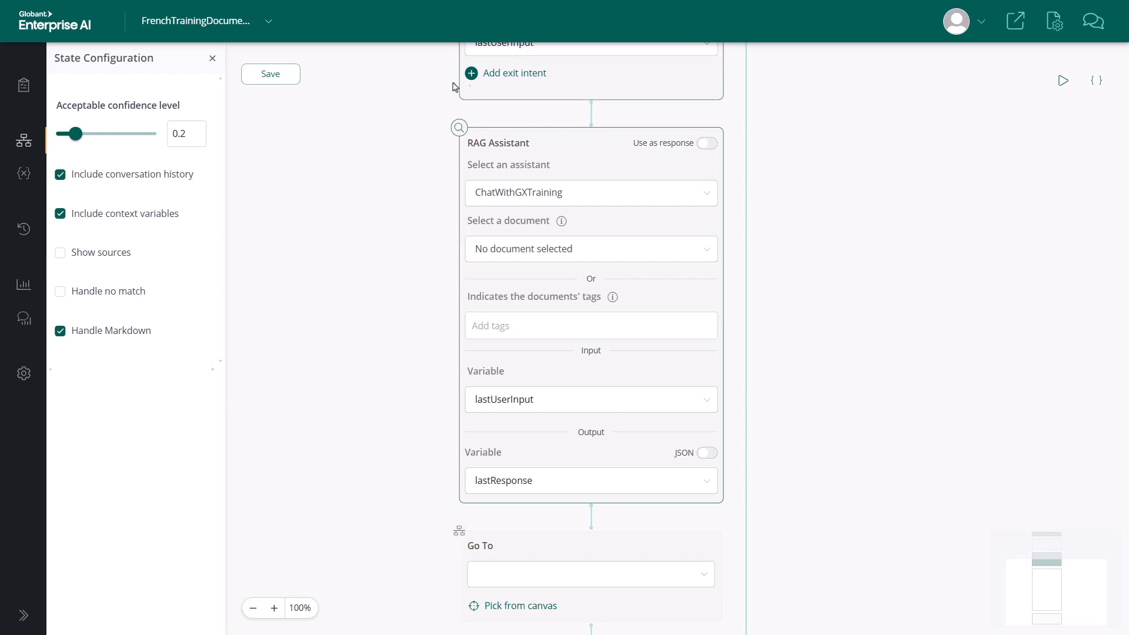
left_click(61, 294)
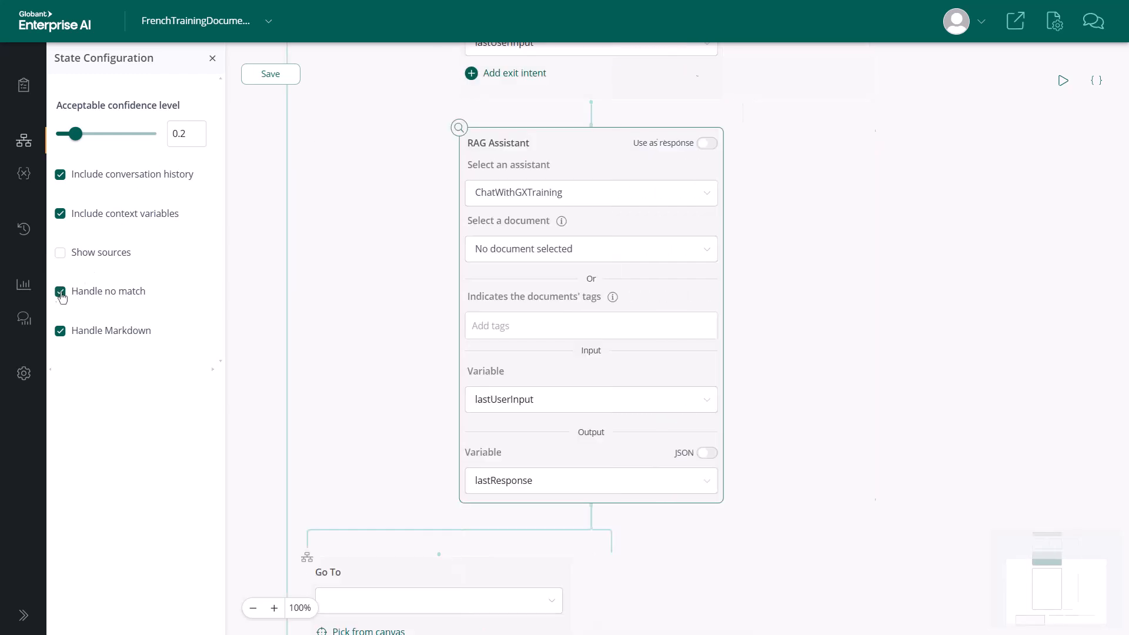
left_click_drag(833, 382, 869, 111)
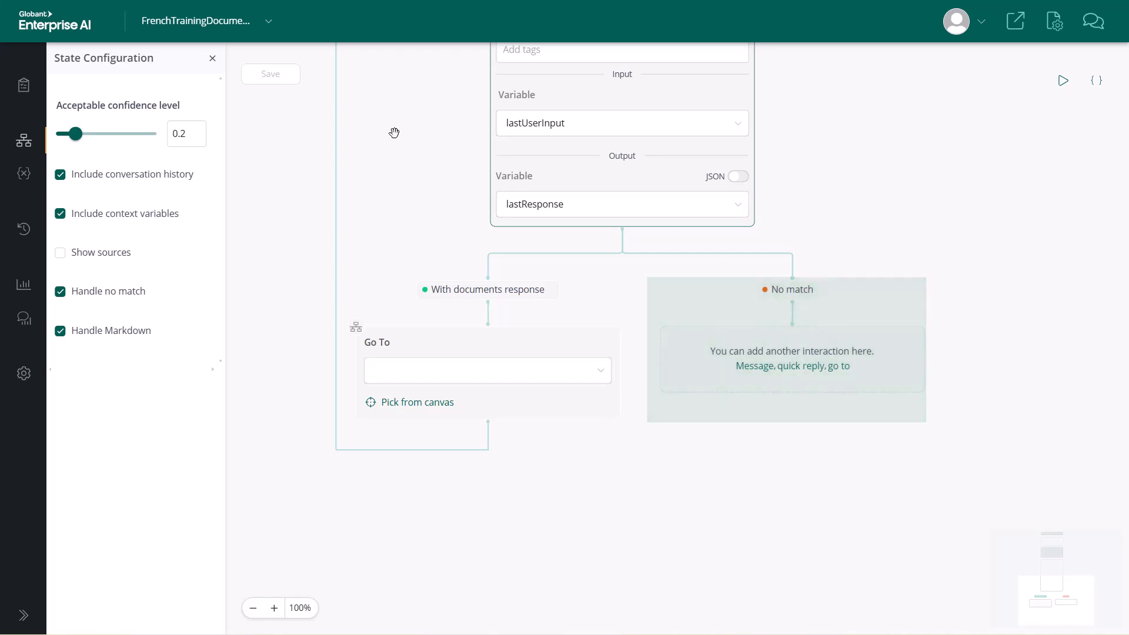
left_click(211, 60)
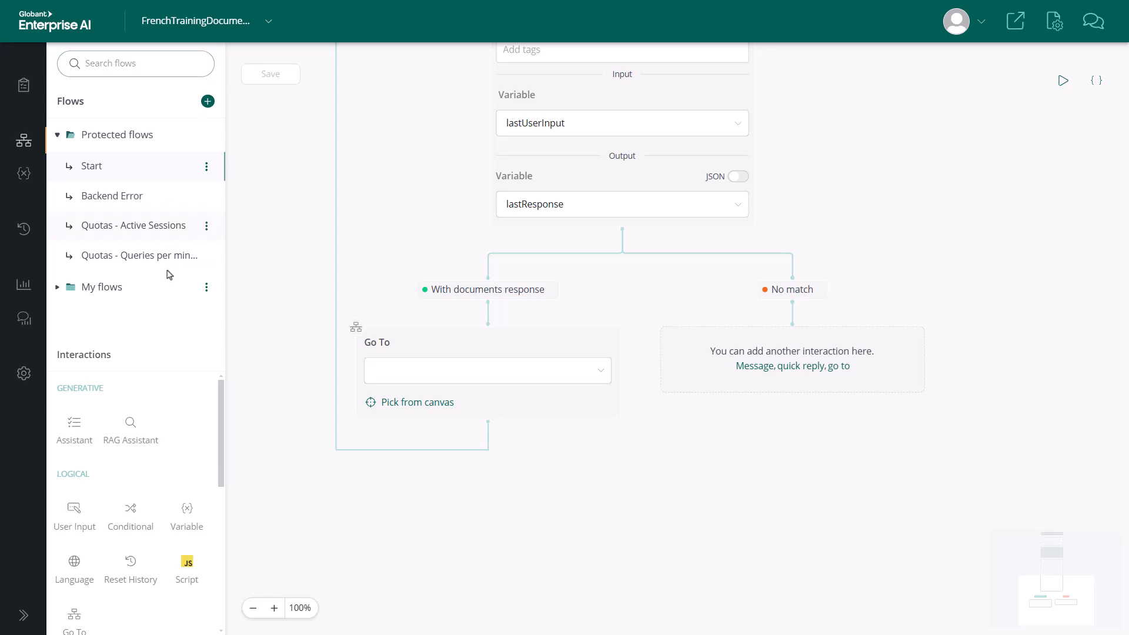
Step: Add a RAG Assistant interaction under the No match branch and have it use the ChatWithGEAITraining assistant
left_click_drag(138, 426, 796, 361)
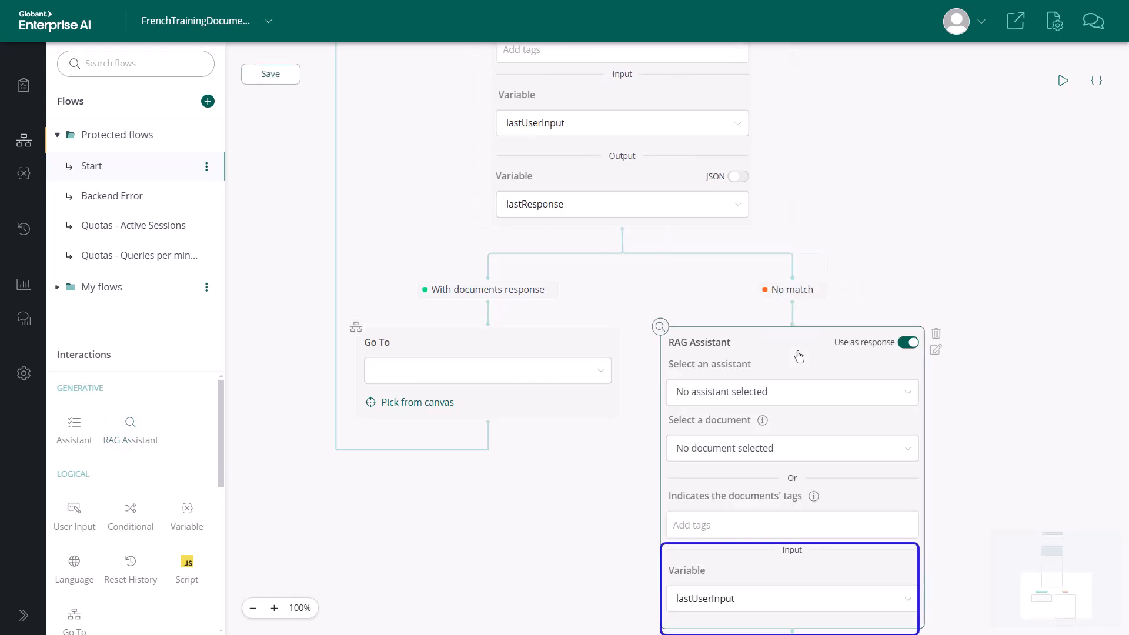
left_click(912, 393)
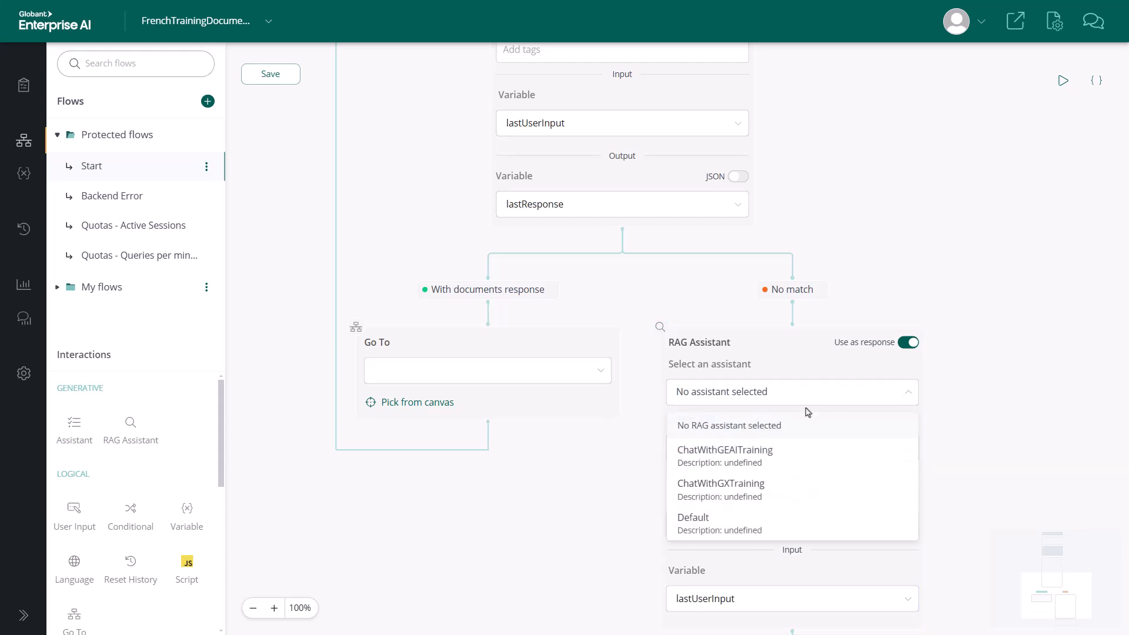
left_click(771, 455)
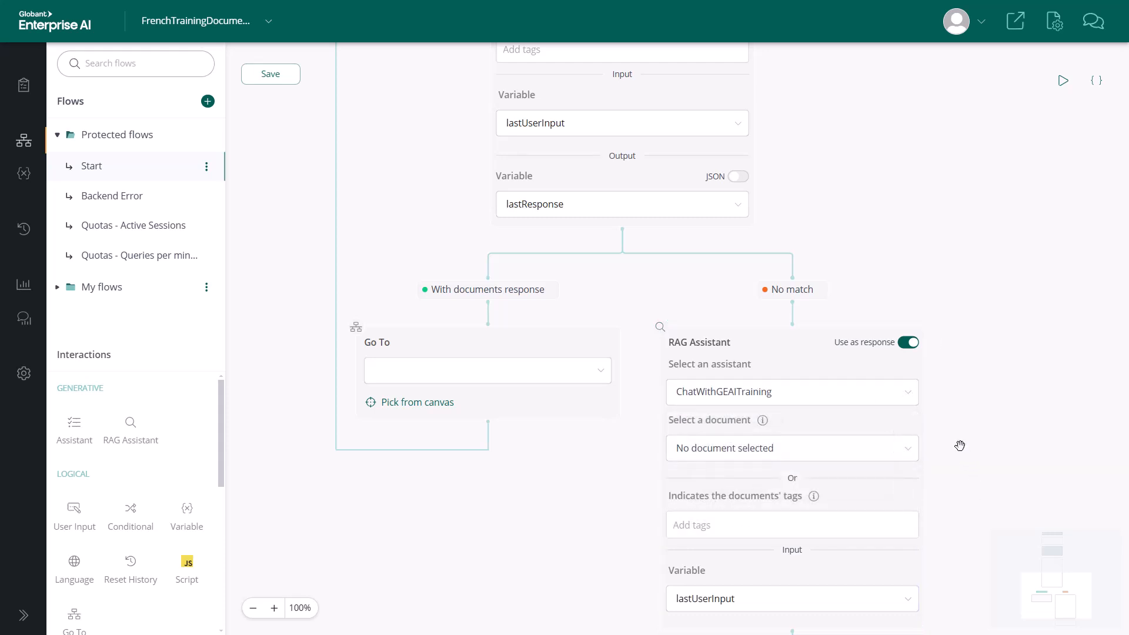
Step: Turn off Use as response for the ChatWithGEAITraining RAG Assistant and store its output in the lastResponse variable
left_click_drag(961, 442, 961, 237)
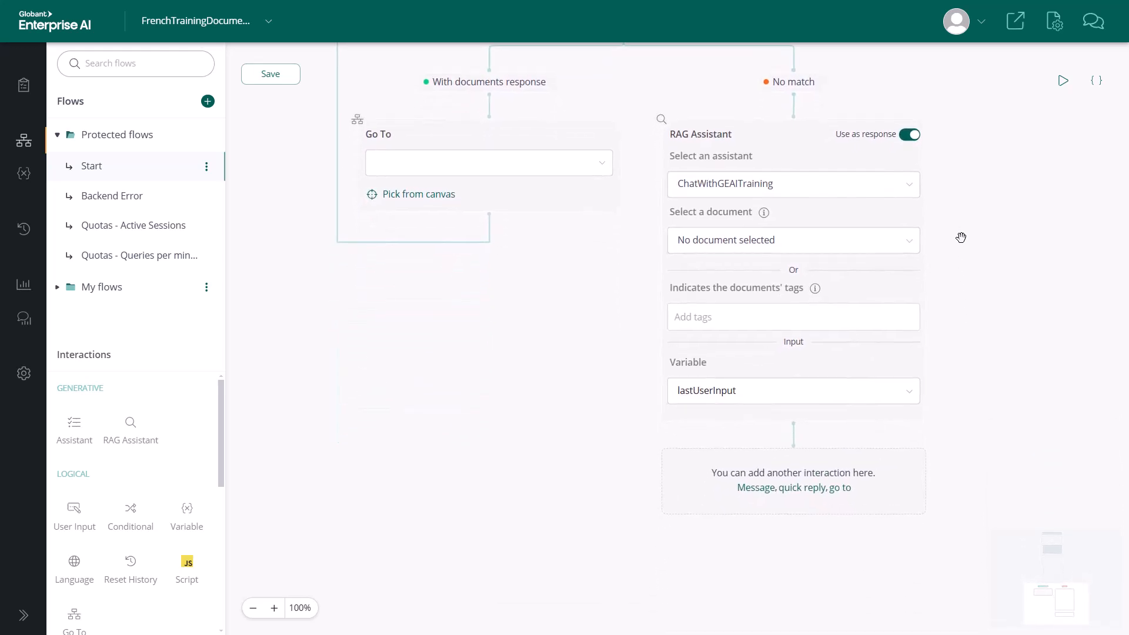
left_click(909, 135)
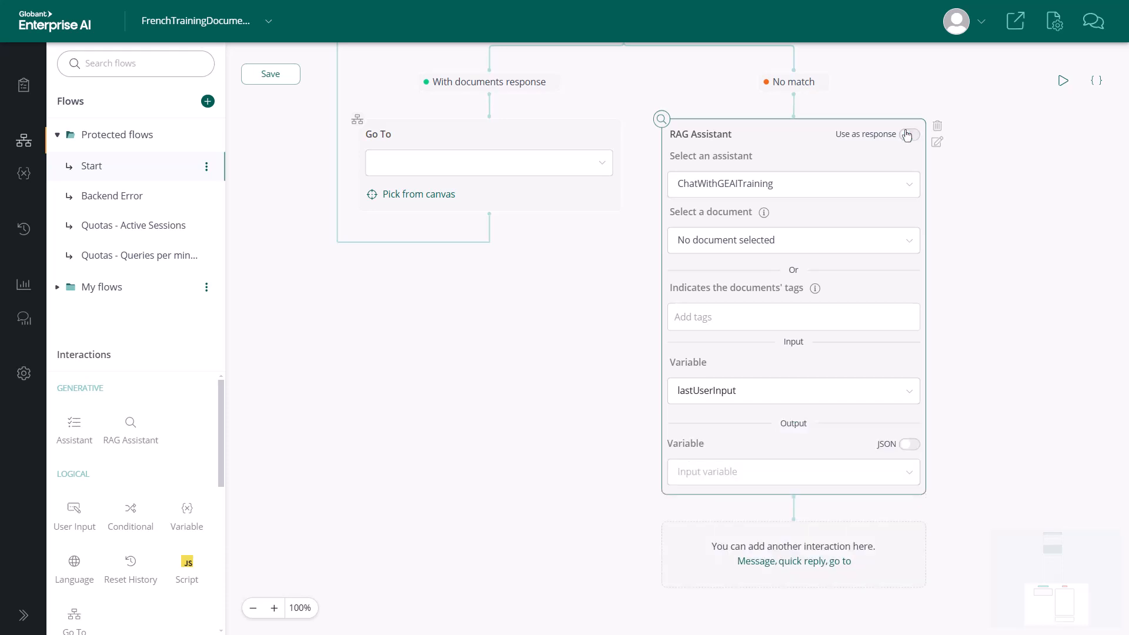
left_click(906, 474)
left_click(752, 450)
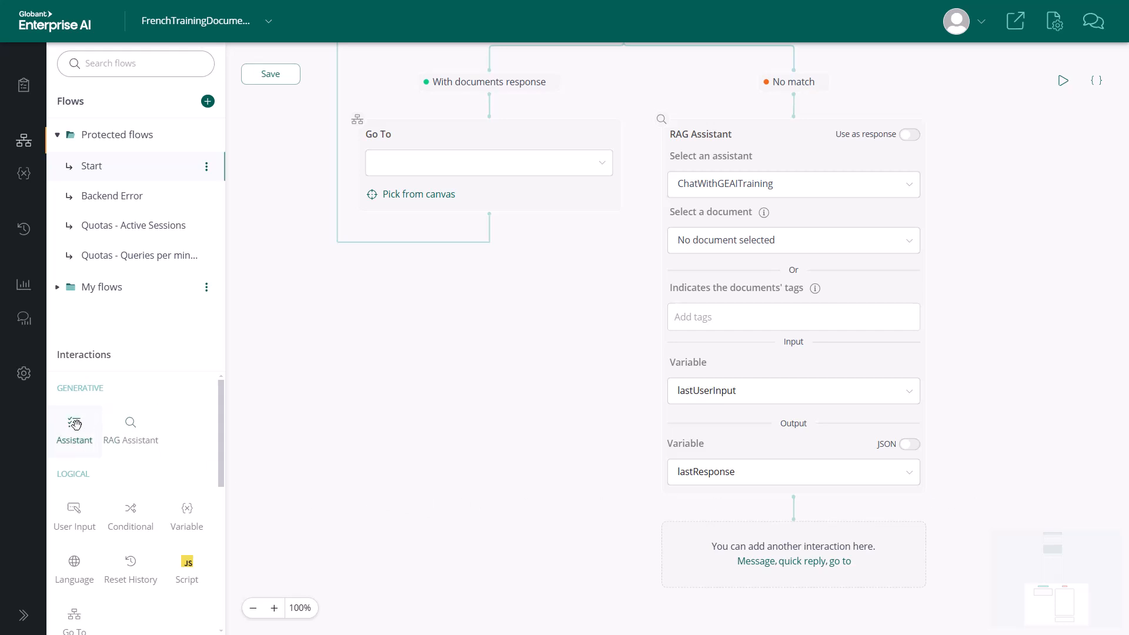
Step: Insert an Assistant interaction above the Go To in the With documents response branch and have it use FrenchTranslator
left_click_drag(73, 427, 493, 139)
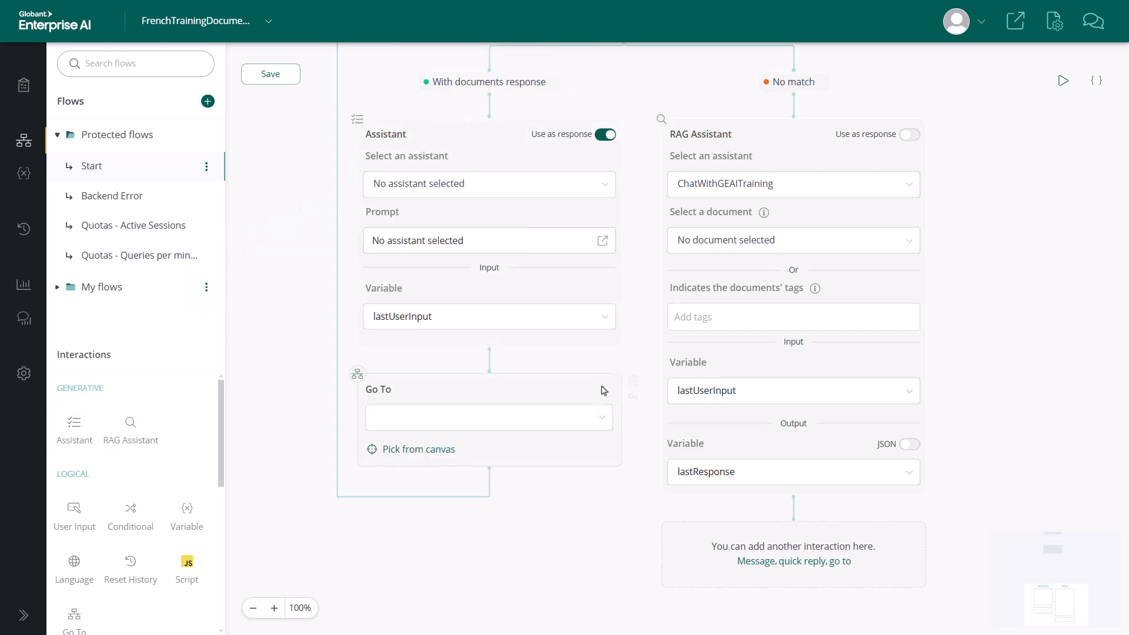
left_click(609, 189)
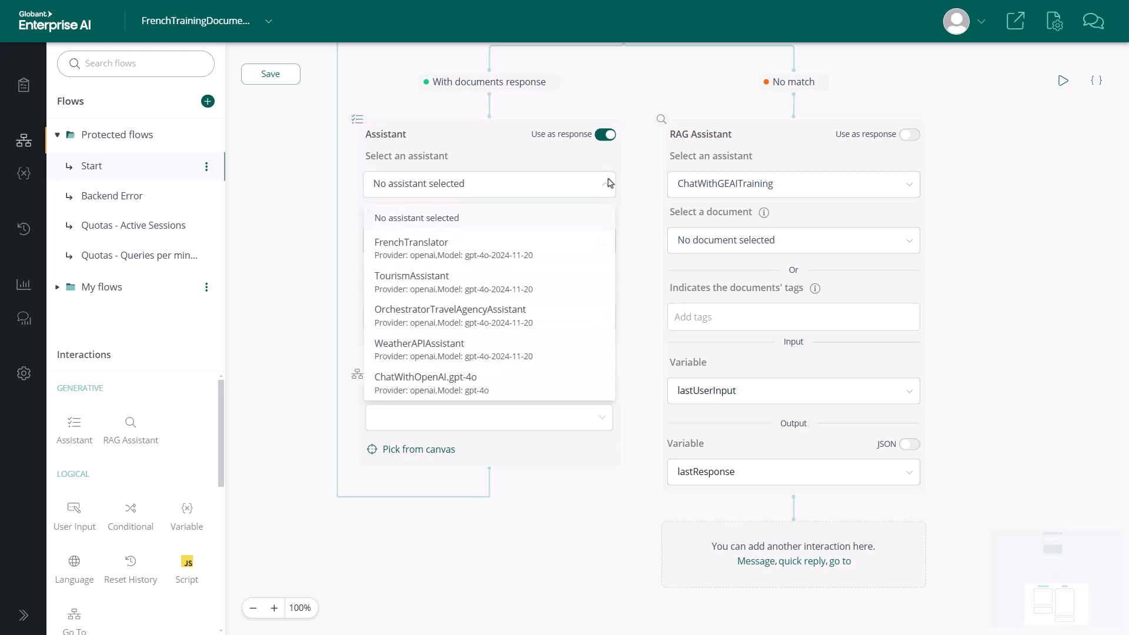
left_click(496, 244)
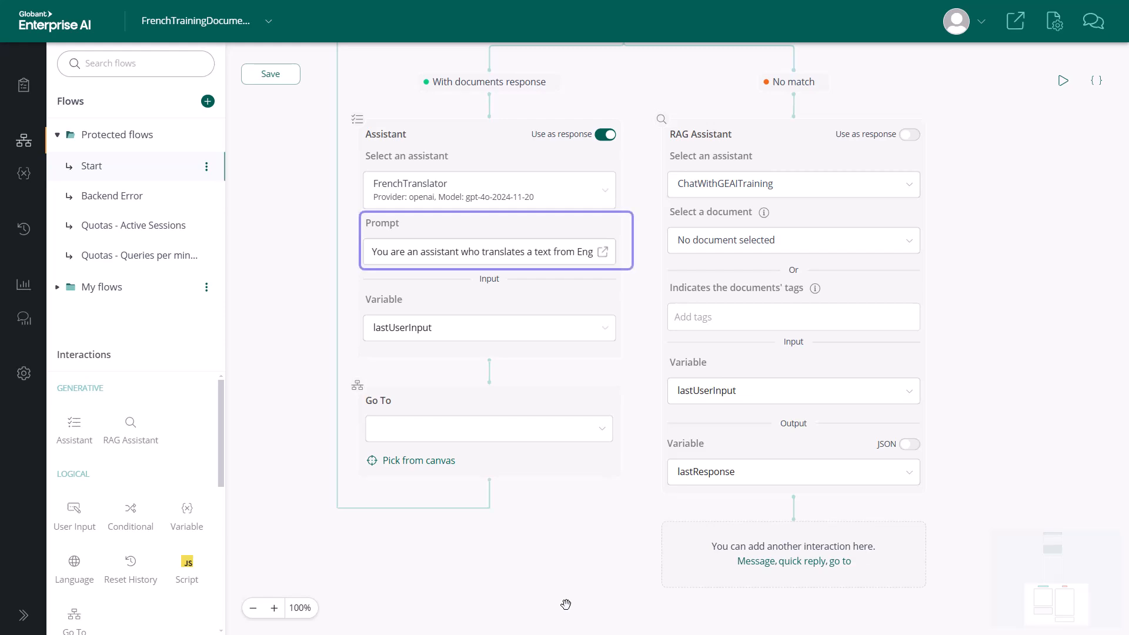
Step: View the full FrenchTranslator prompt, then set that Assistant's input variable to lastResponse
left_click(566, 253)
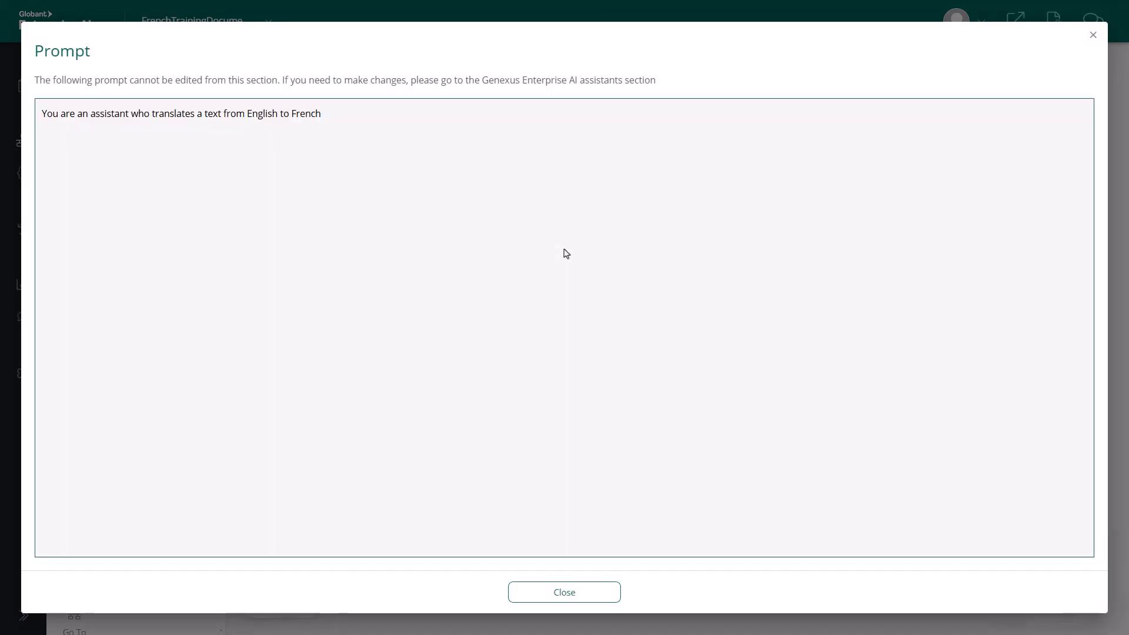
left_click(590, 593)
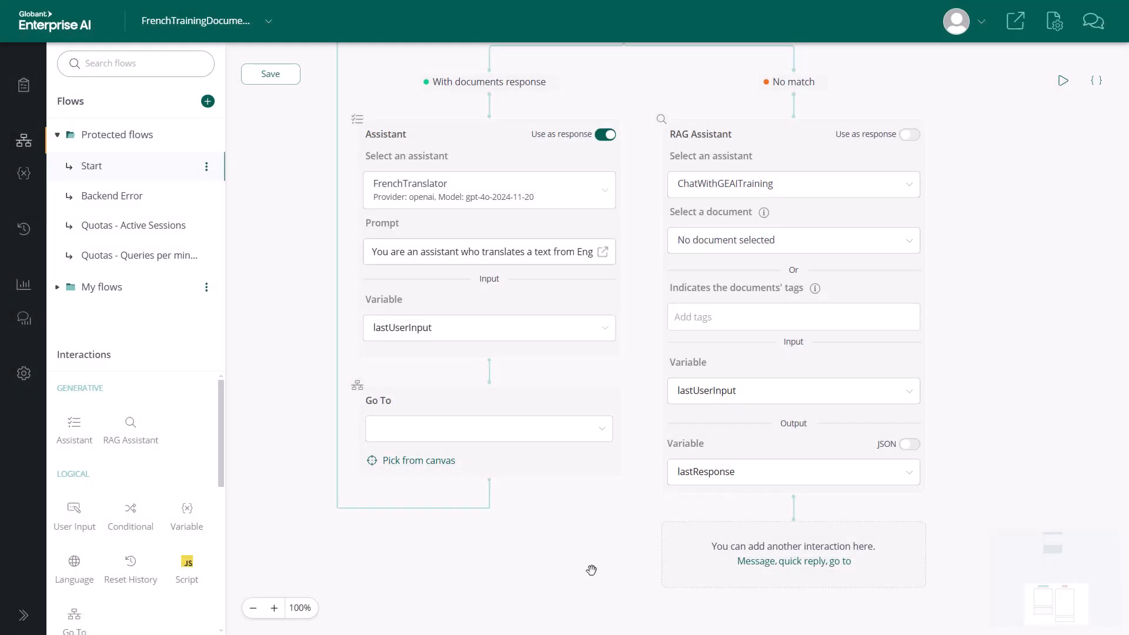
left_click(604, 328)
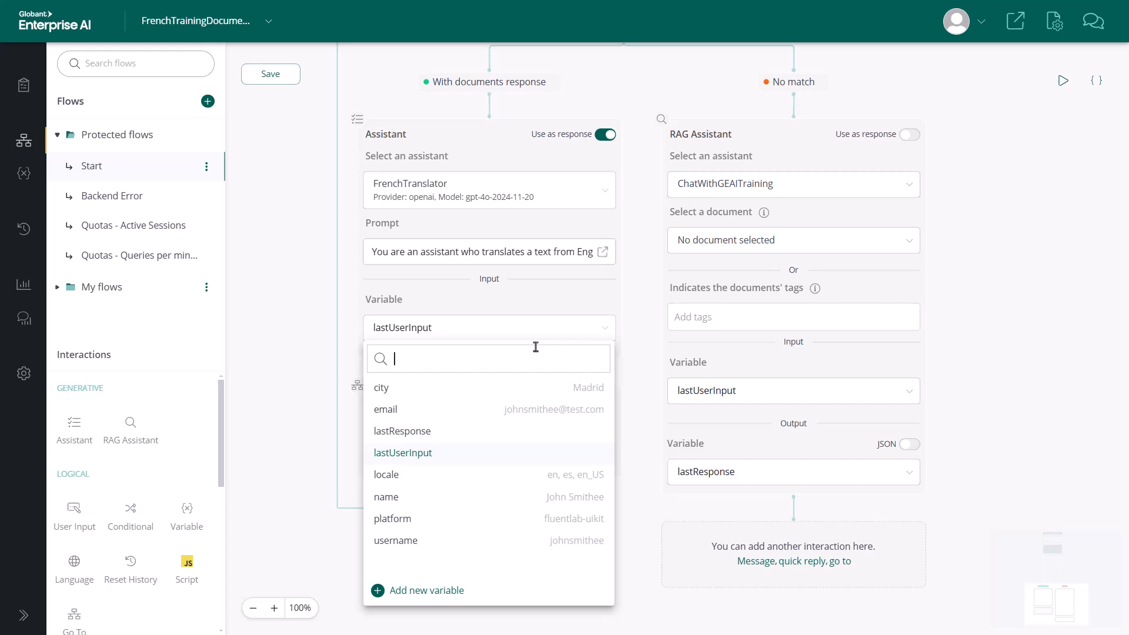
left_click(443, 432)
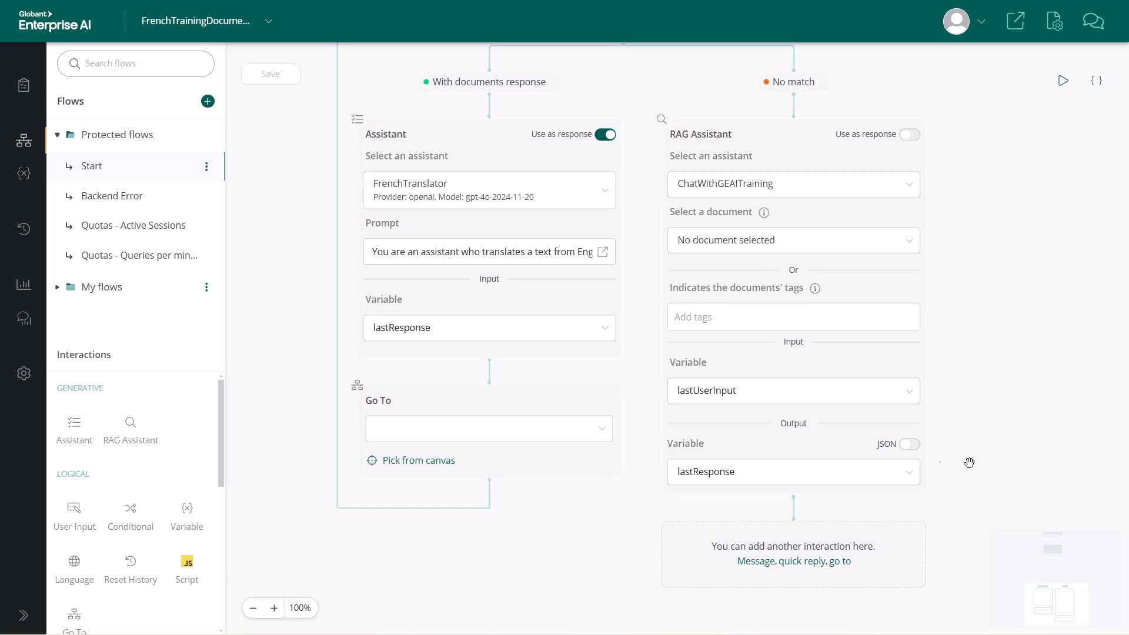
Step: View the flows and canvas interactions that the Go To below FrenchTranslator can target without selecting one
left_click(548, 434)
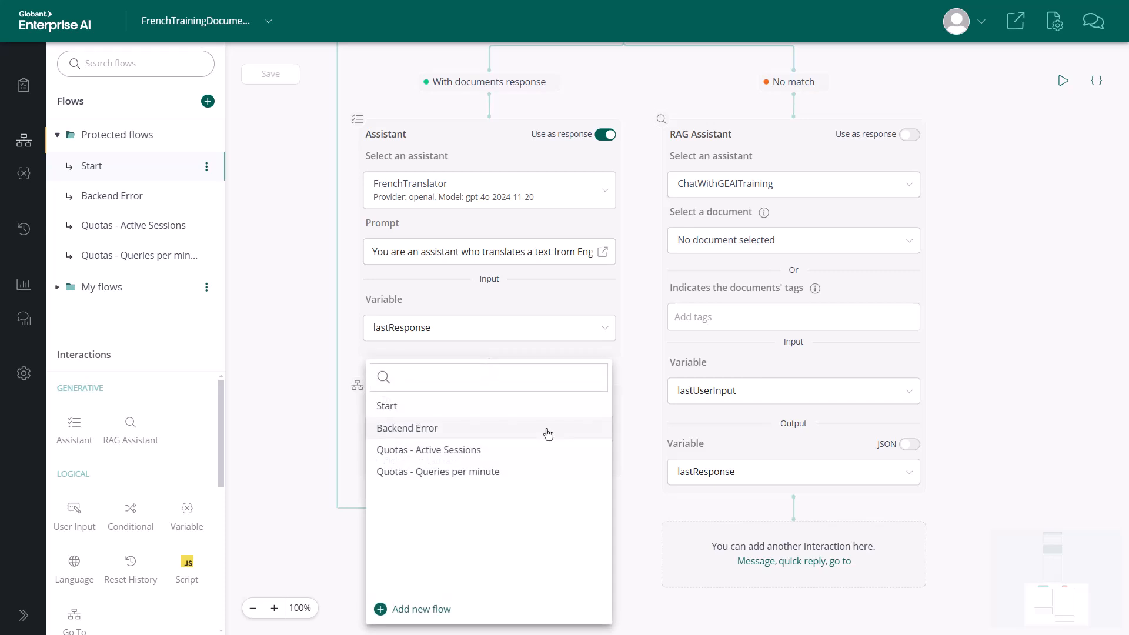
left_click(647, 530)
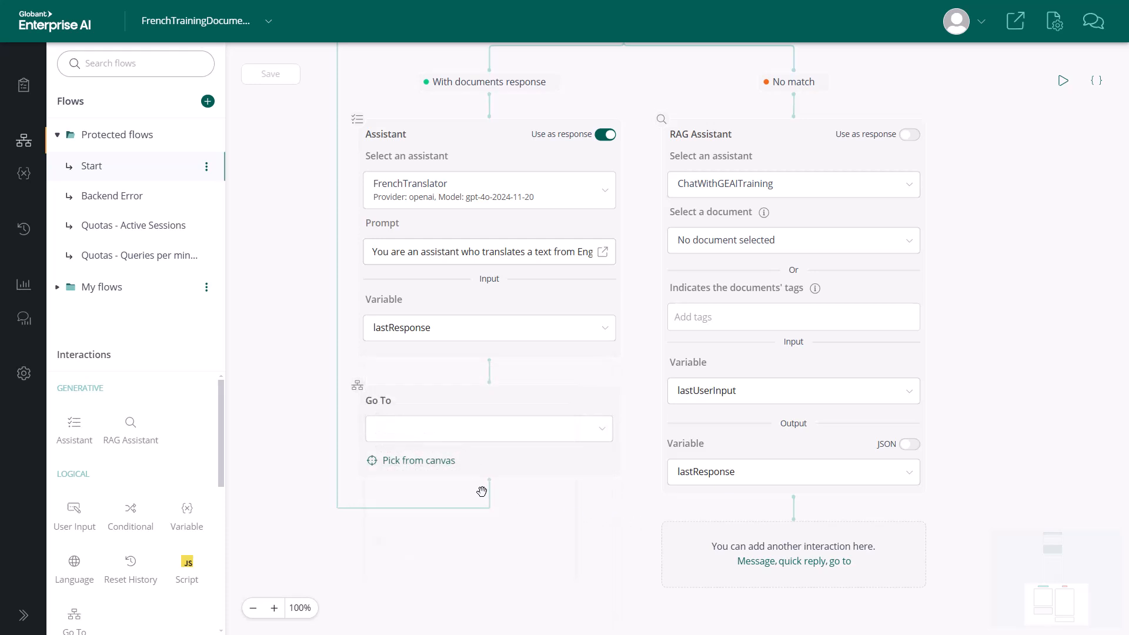
left_click(434, 466)
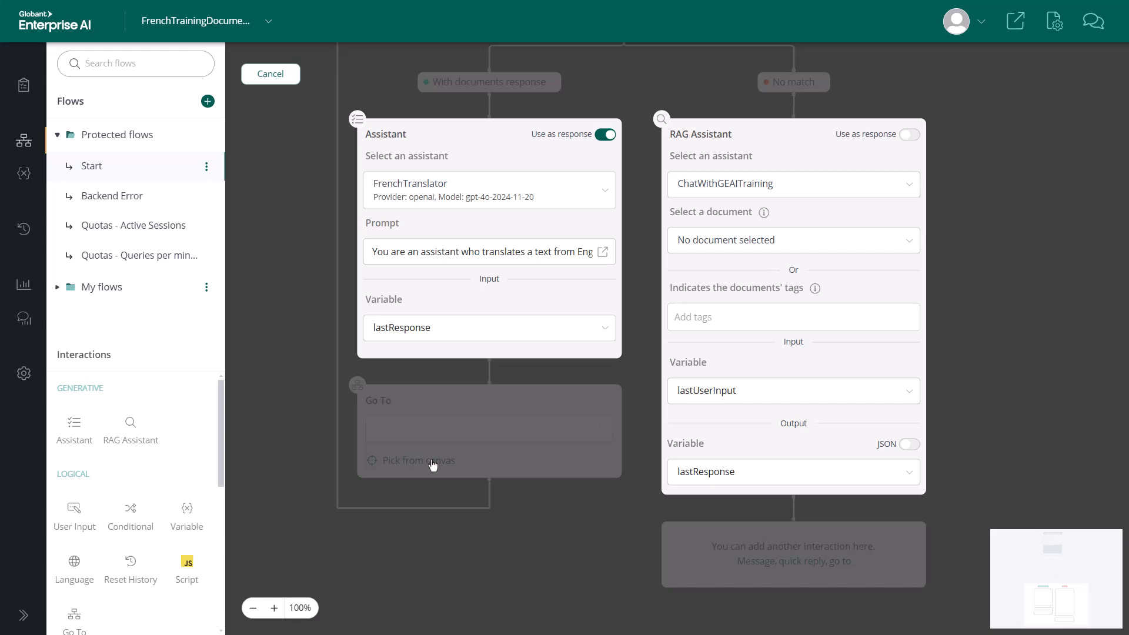
left_click(273, 75)
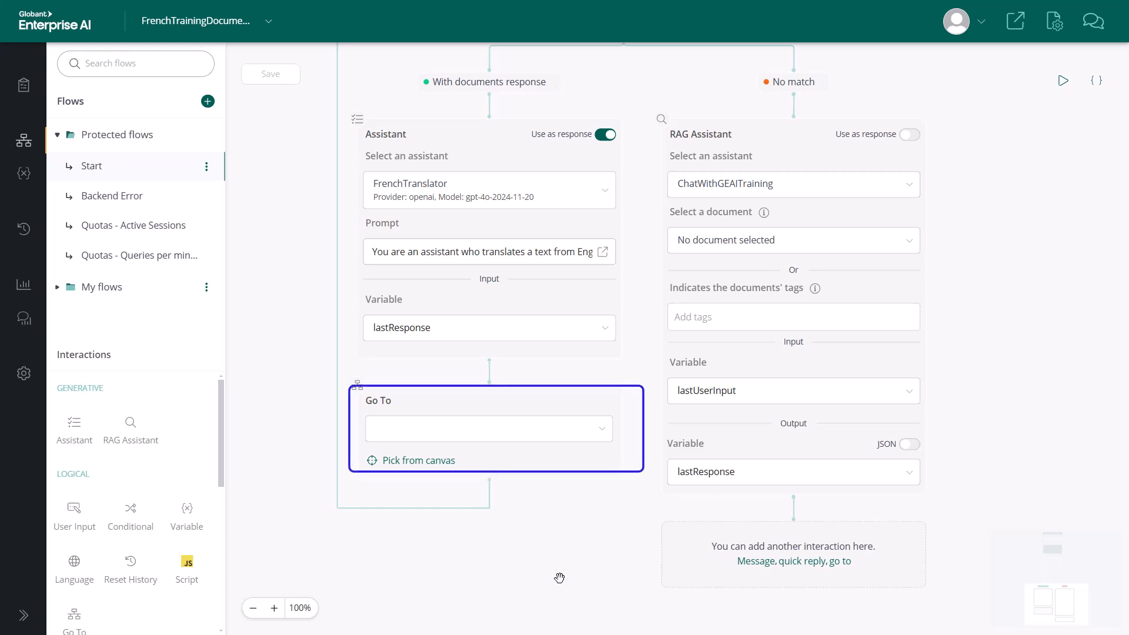
Step: Add a Go To below the ChatWithGEAITraining RAG Assistant and pick the FrenchTranslator Assistant interaction as its target
left_click_drag(983, 302, 966, 142)
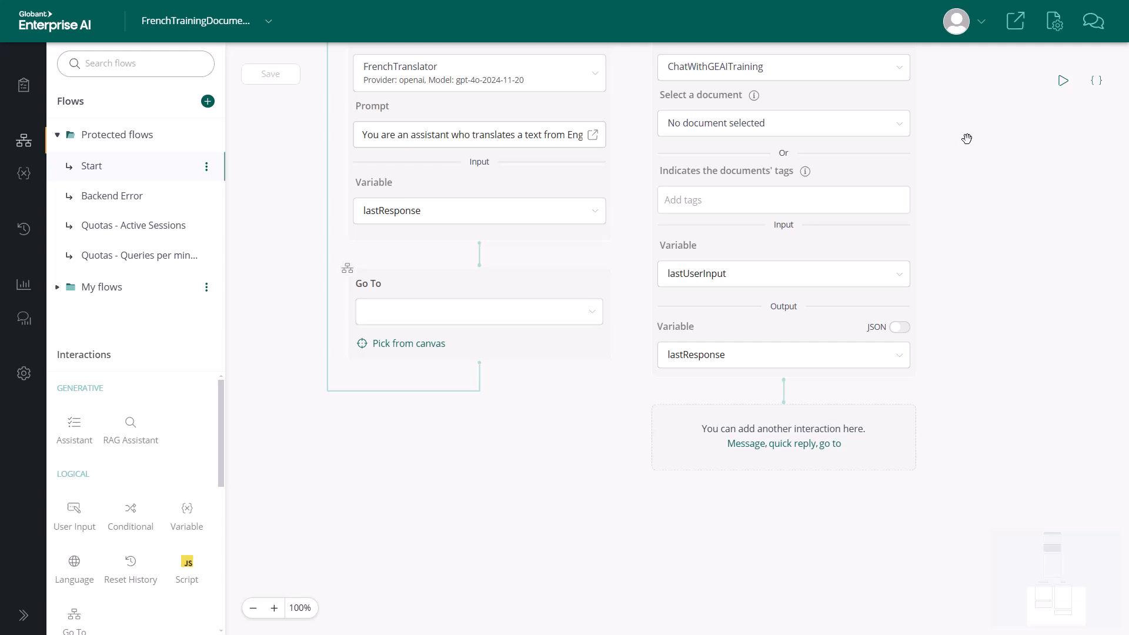
scroll(225, 489, "down", 2)
left_click_drag(225, 490, 227, 510)
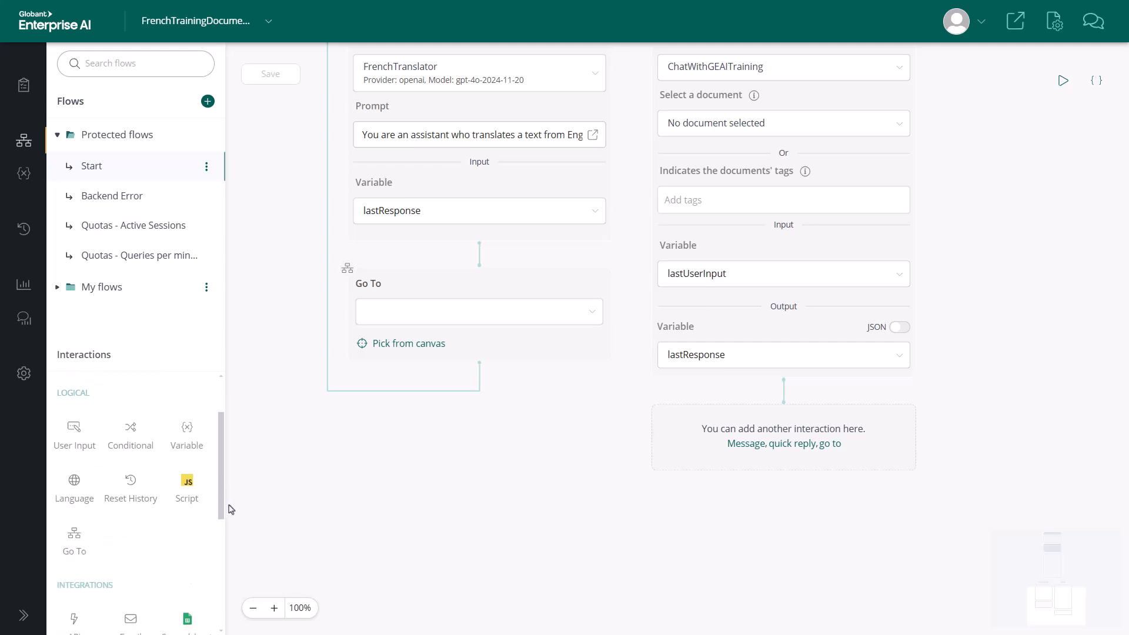
left_click_drag(70, 535, 778, 410)
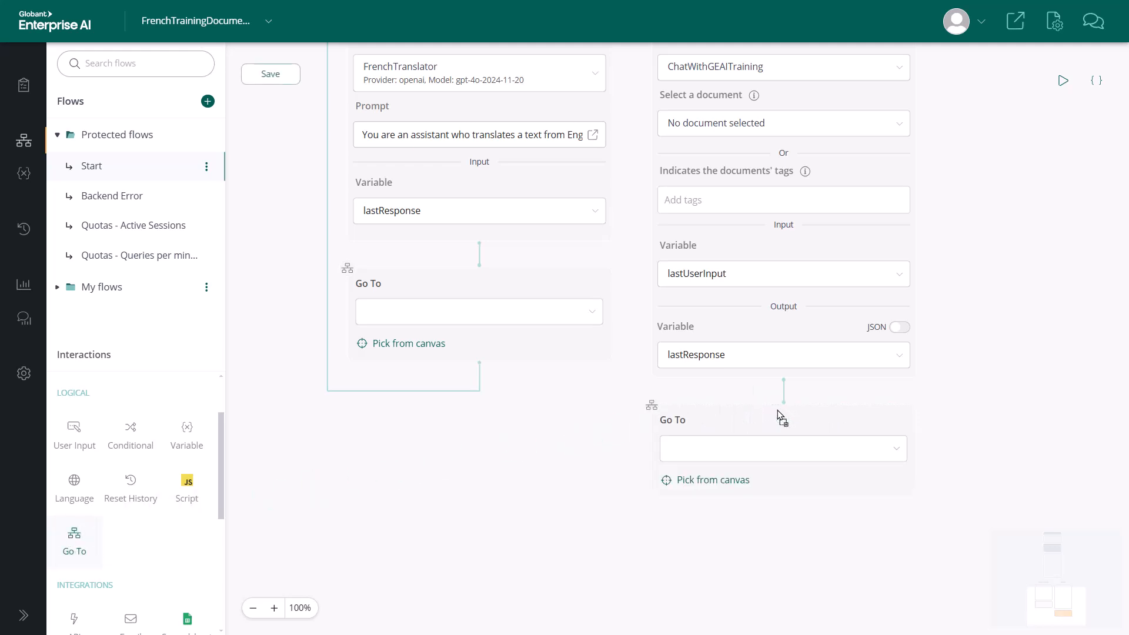
left_click(729, 484)
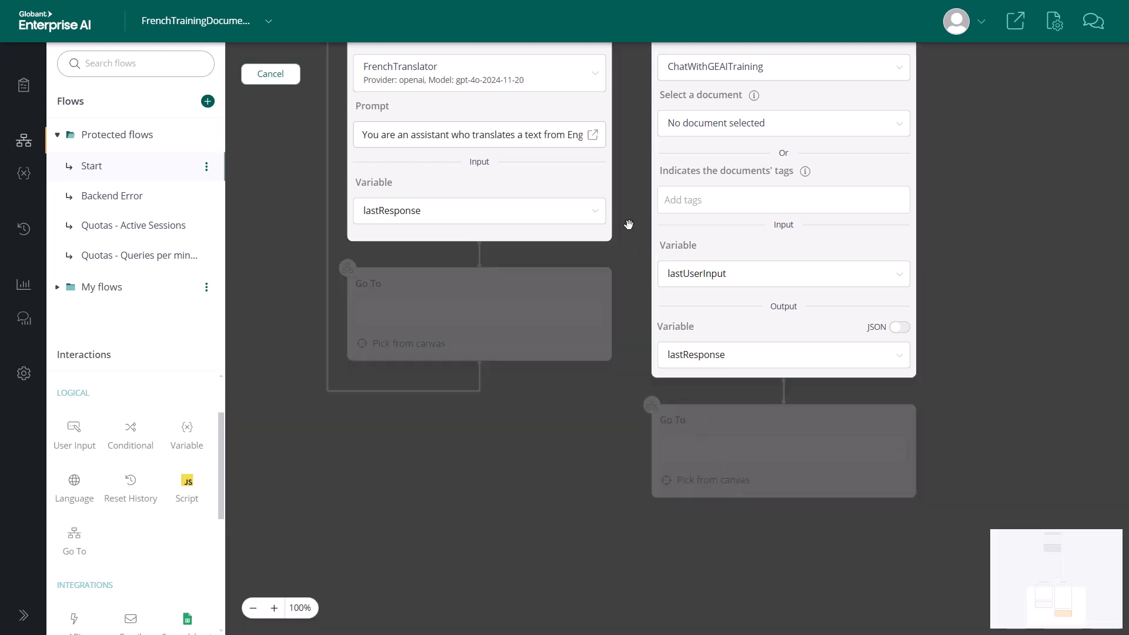
left_click(548, 105)
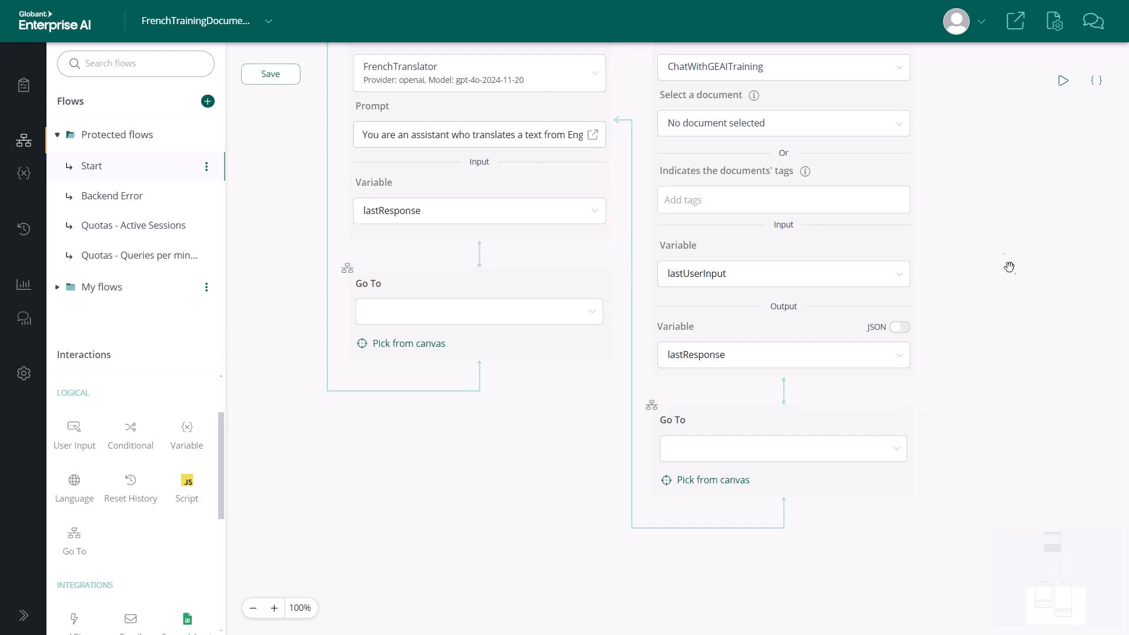
Step: Review the Start flow from the welcome message through both branches down to the Go To interactions, and save it
left_click_drag(971, 230, 966, 382)
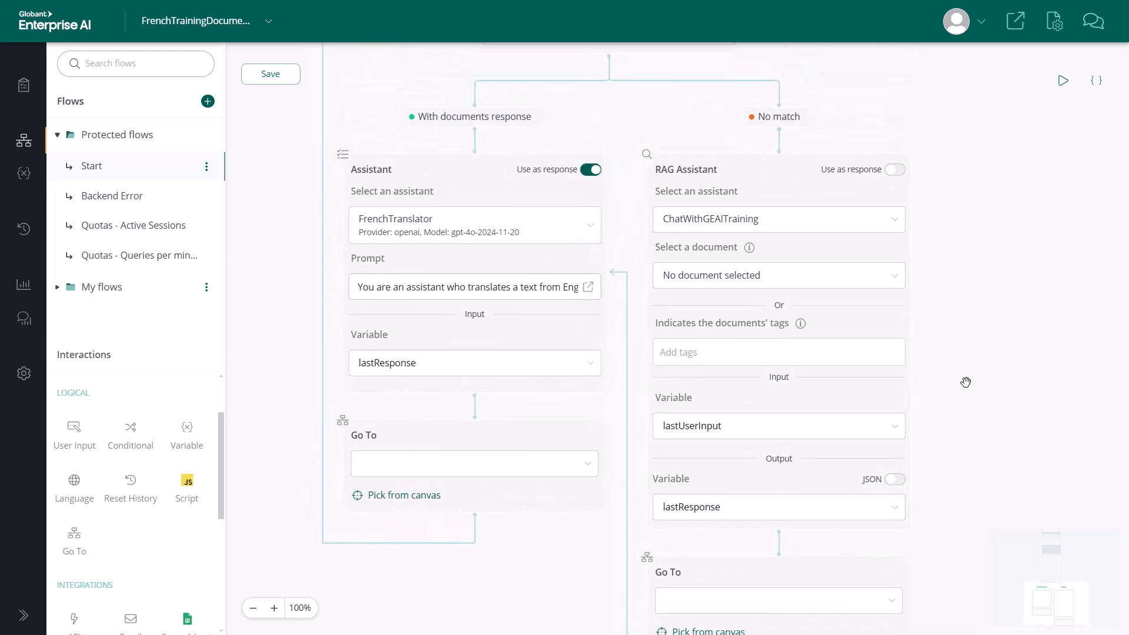
left_click_drag(957, 106, 958, 598)
left_click_drag(913, 195, 913, 394)
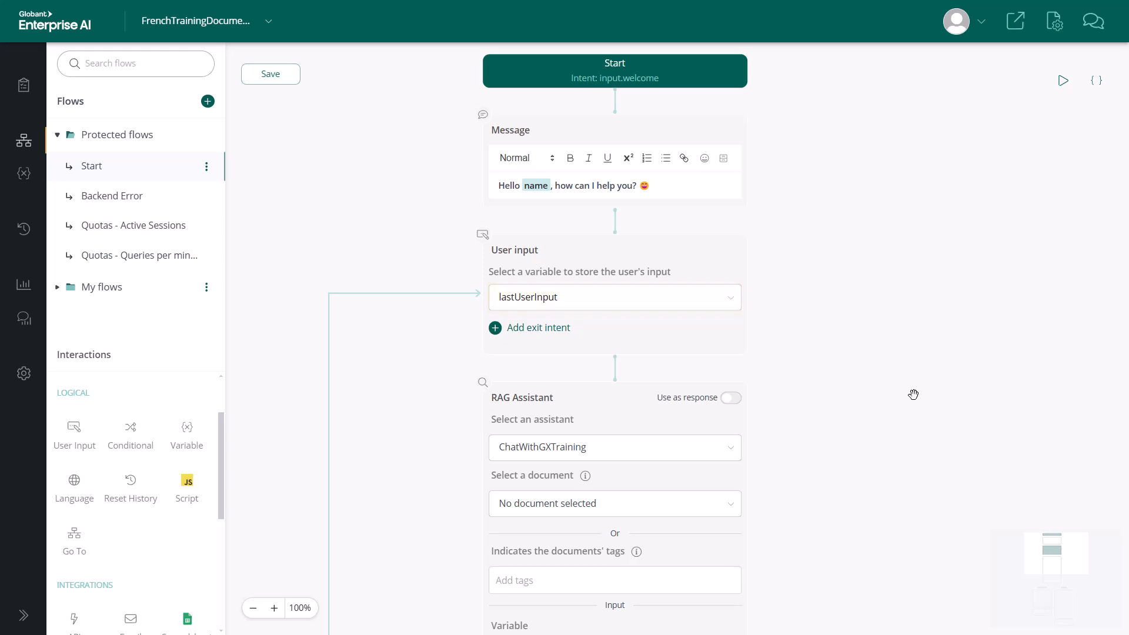
left_click_drag(914, 394, 916, 57)
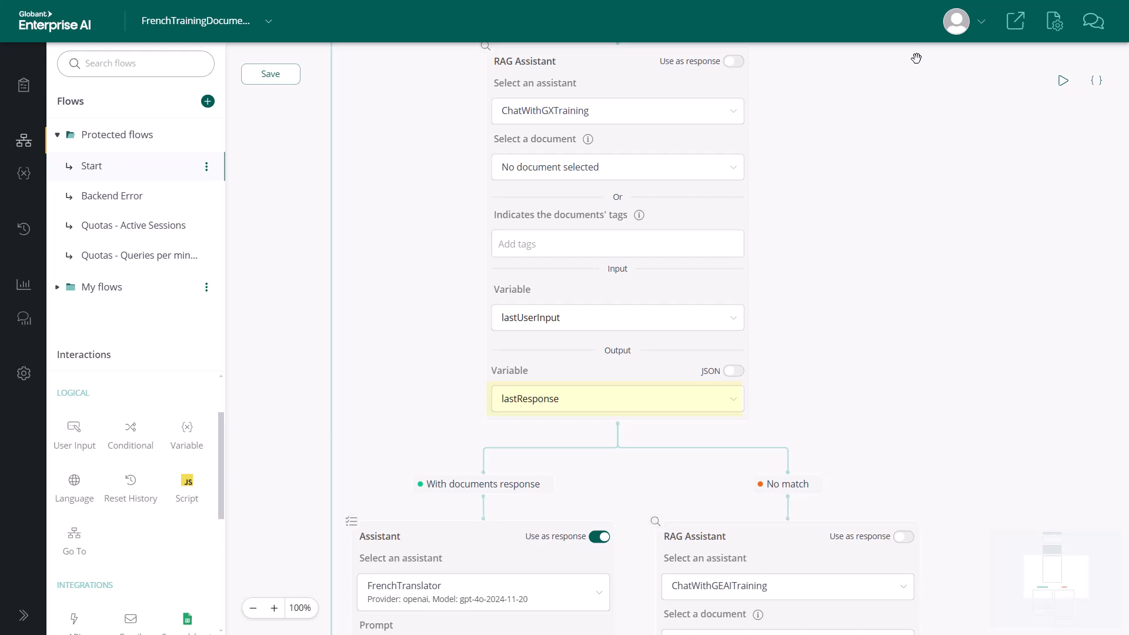
left_click_drag(921, 250, 915, 2)
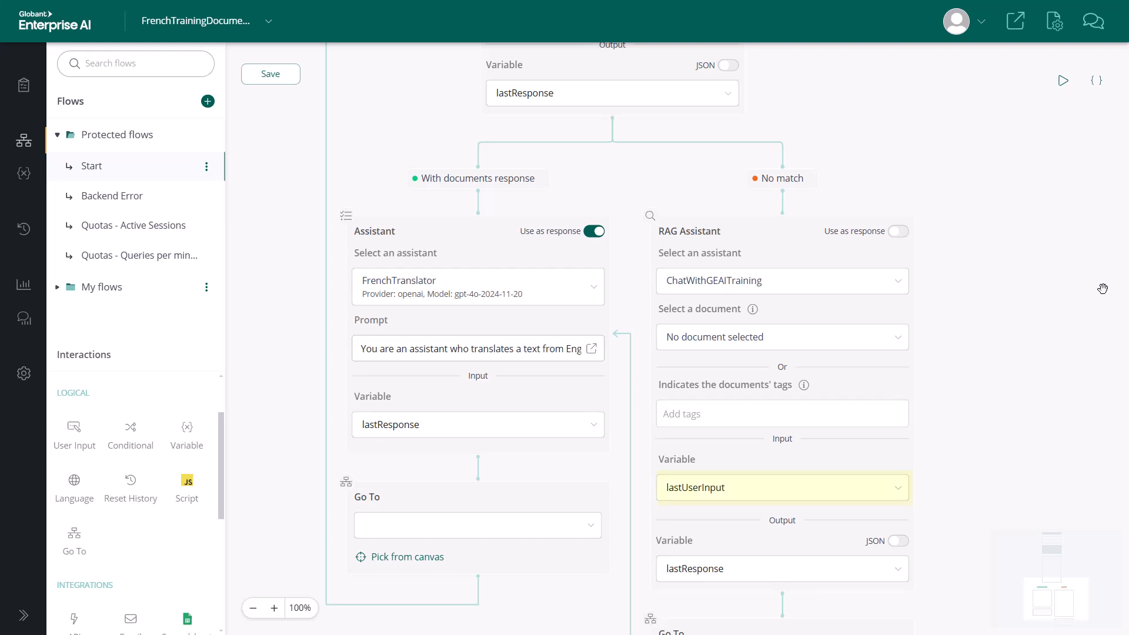
left_click_drag(1028, 361, 1003, 183)
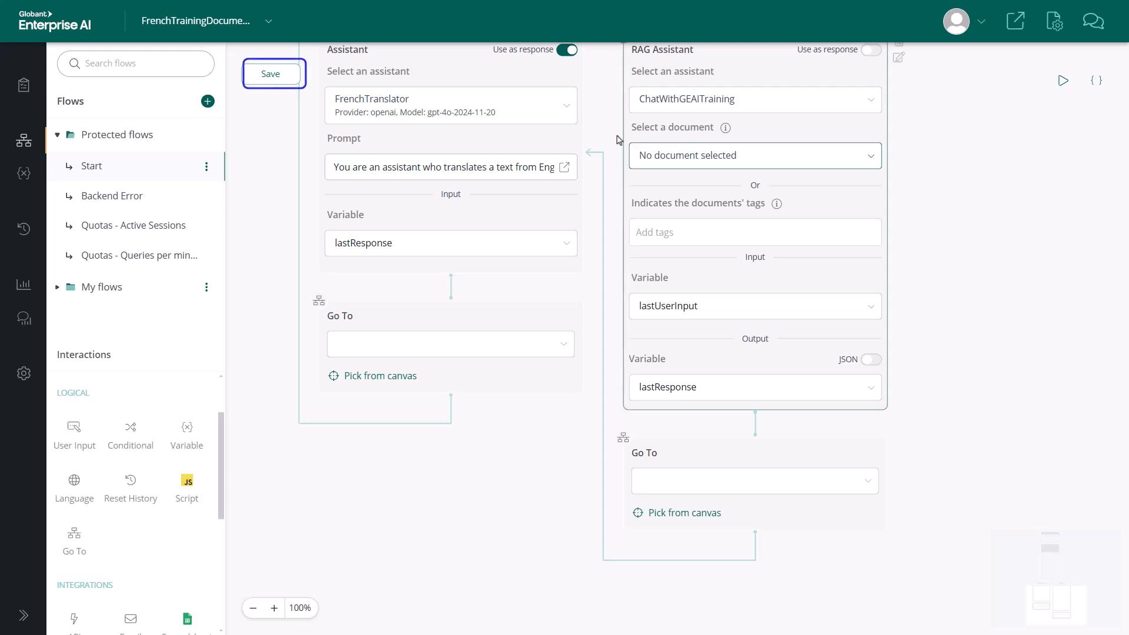
left_click(270, 73)
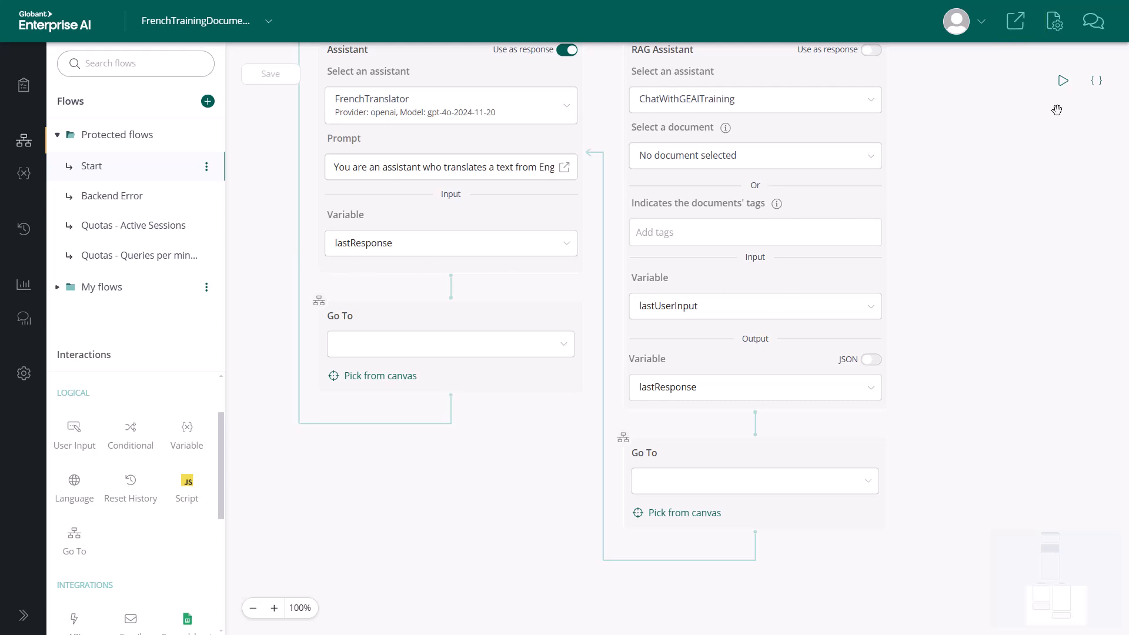
Step: Test the flow by asking "What is GeneXus?" in the testing chat and read through the reply
left_click(1063, 80)
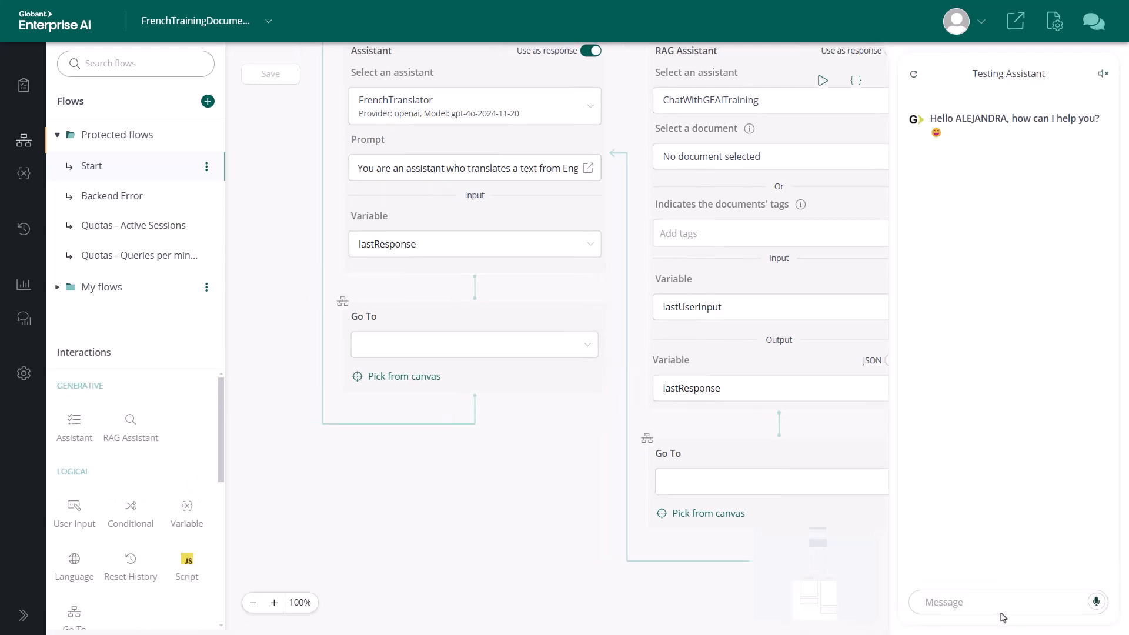
left_click(994, 604)
type("What is GeneXus?")
key("Return")
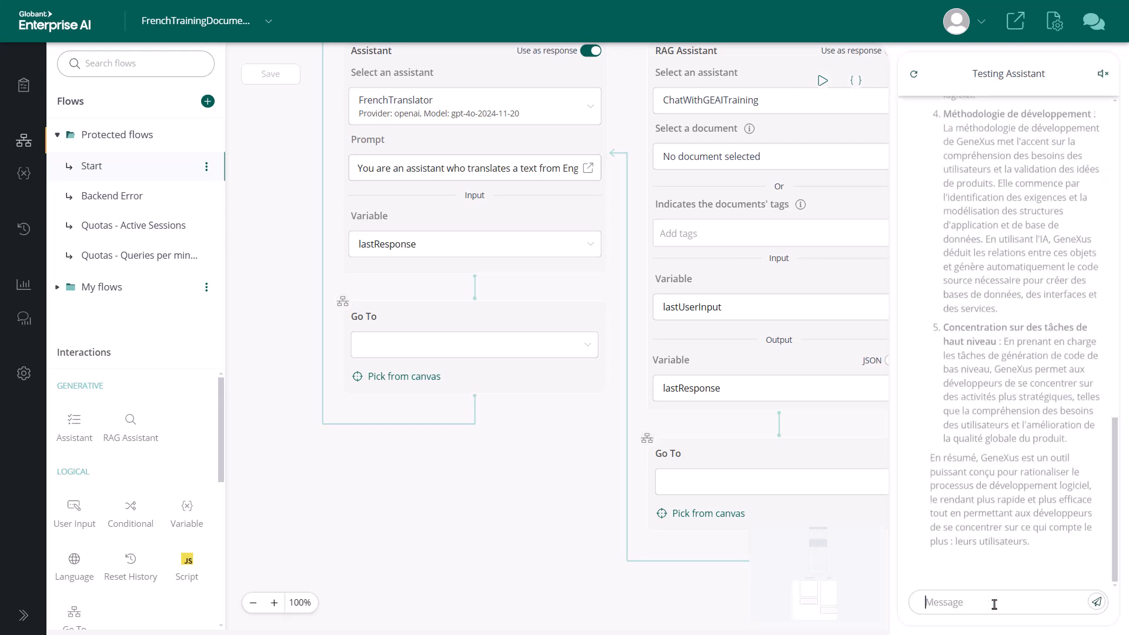
left_click_drag(1116, 456, 1108, 199)
scroll(968, 337, "down", 5)
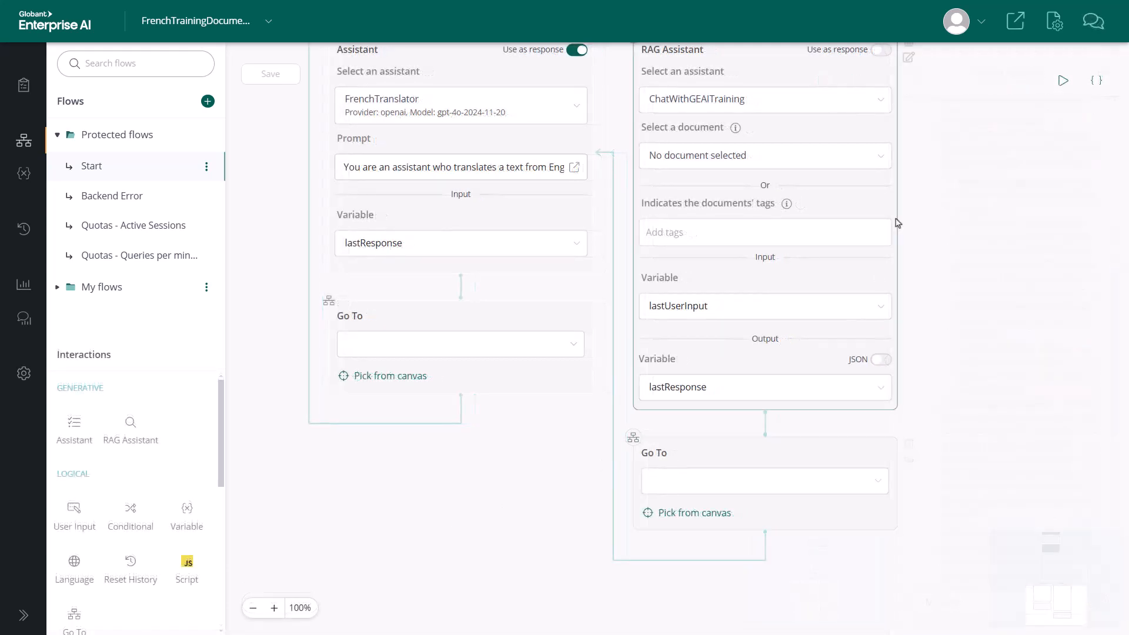
Step: Open the FrenchTrainingDocumentation web page, ask "Whatt is a transaction object?" in its chat, and read the reply
left_click(1020, 31)
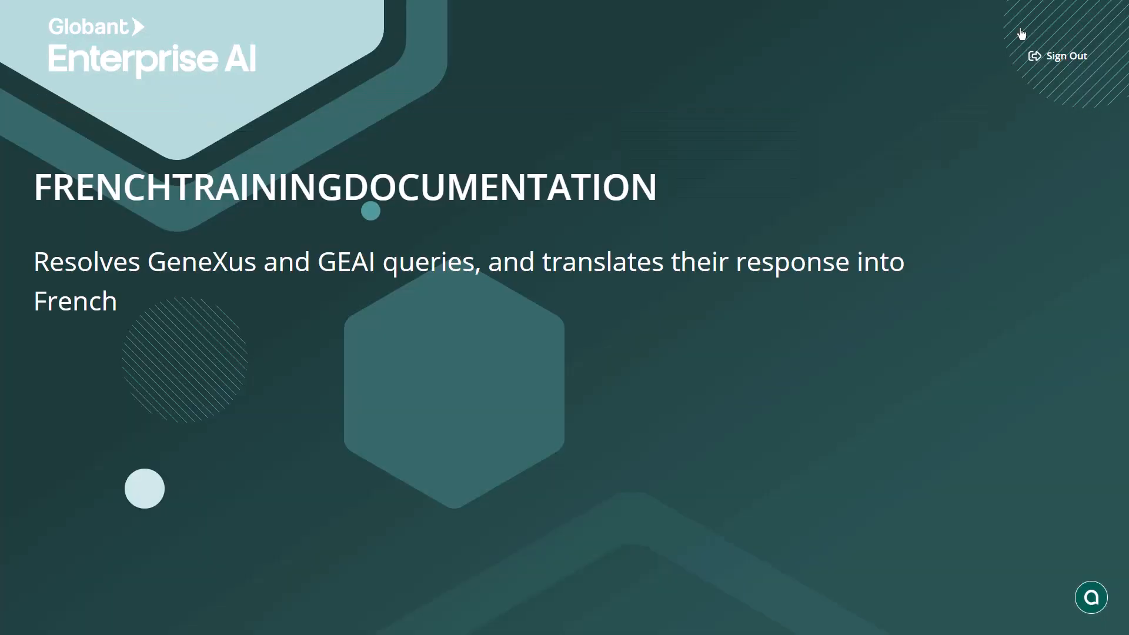
left_click(1092, 598)
left_click(955, 553)
type("Whatt is a transaction ob")
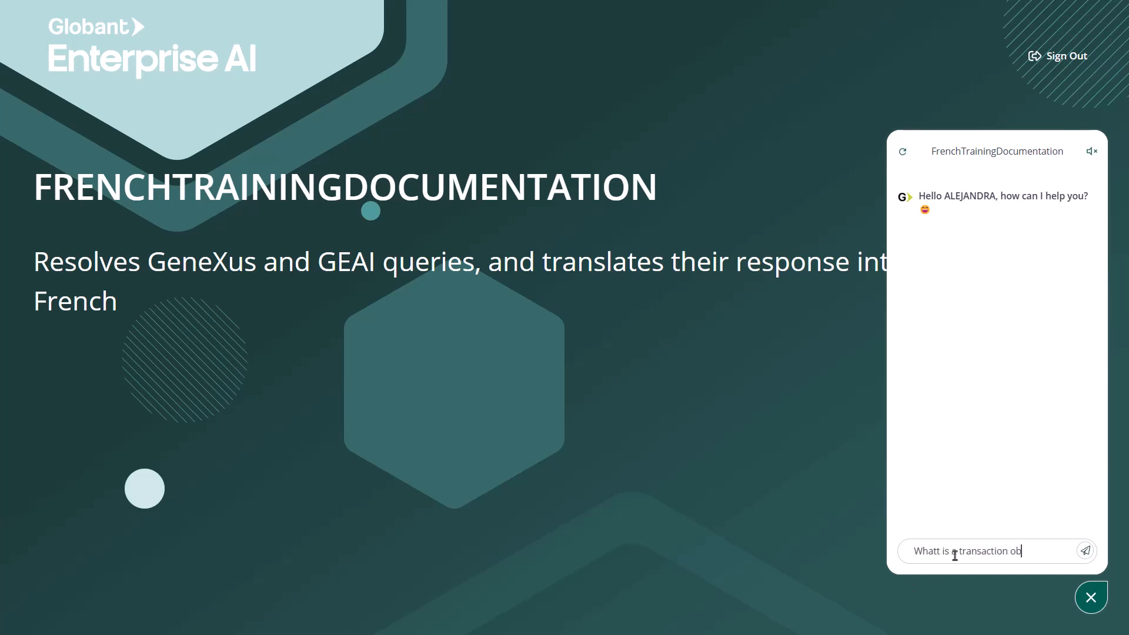
type("ject?")
key("Return")
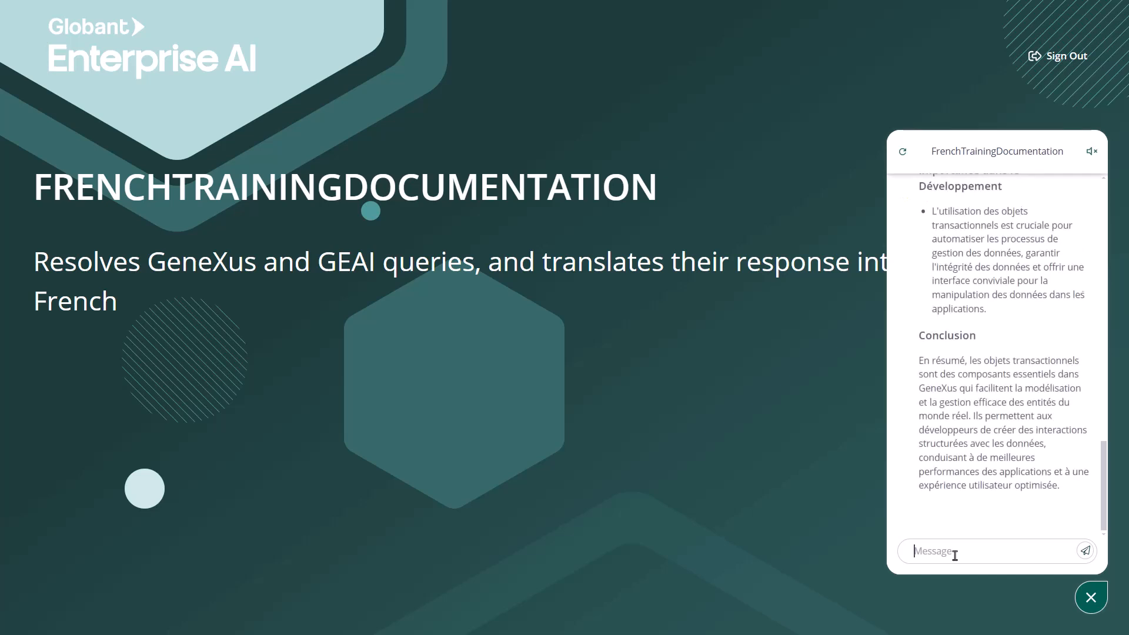
mouse_move(1107, 465)
left_mouse_down()
mouse_move(1125, 294)
mouse_move(1116, 471)
left_mouse_up()
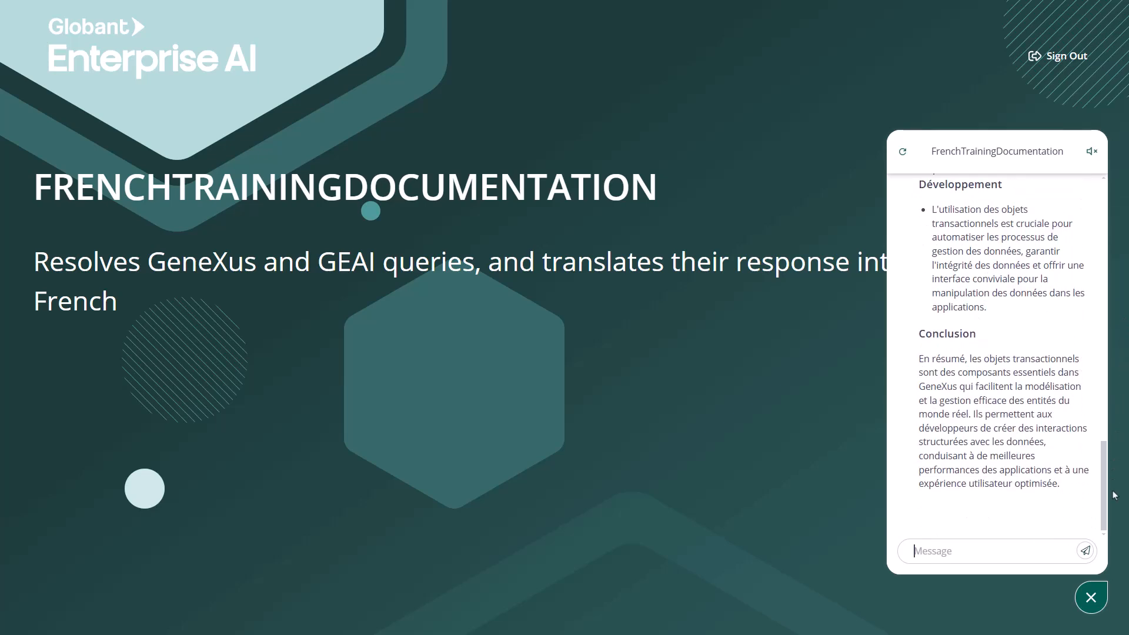